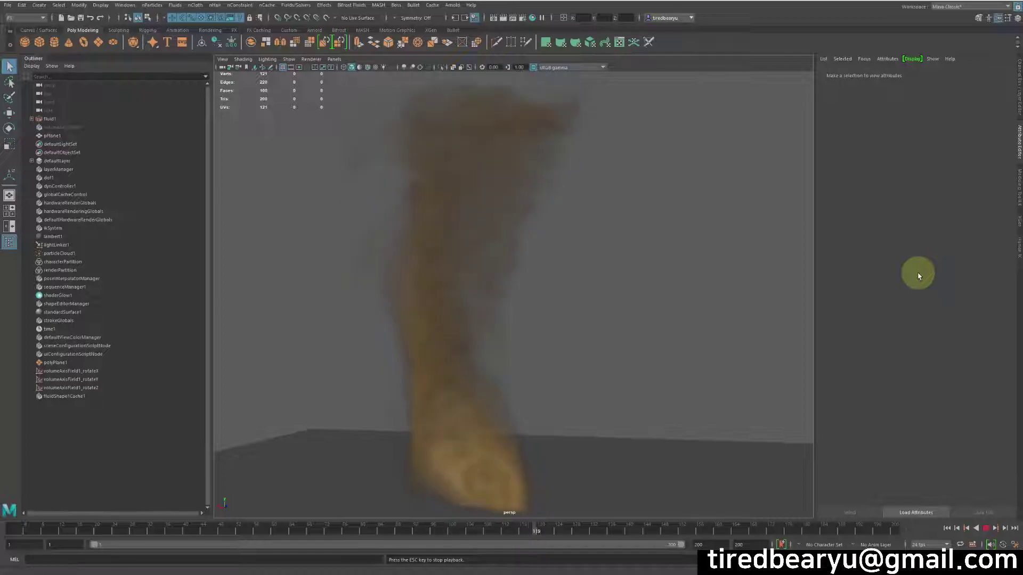
Step: Stop the playback of the finished smoke simulation and save the scene
{"action": "left_click", "coordinate": [986, 528]}
{"action": "left_click", "coordinate": [696, 393]}
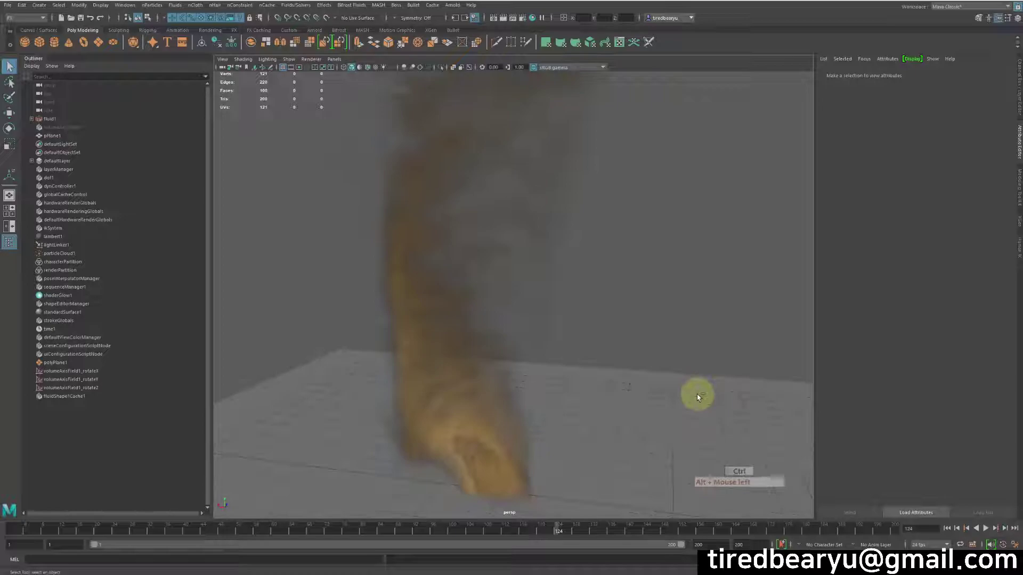
{"action": "key", "text": "ctrl+s"}
{"action": "left_click", "coordinate": [519, 293]}
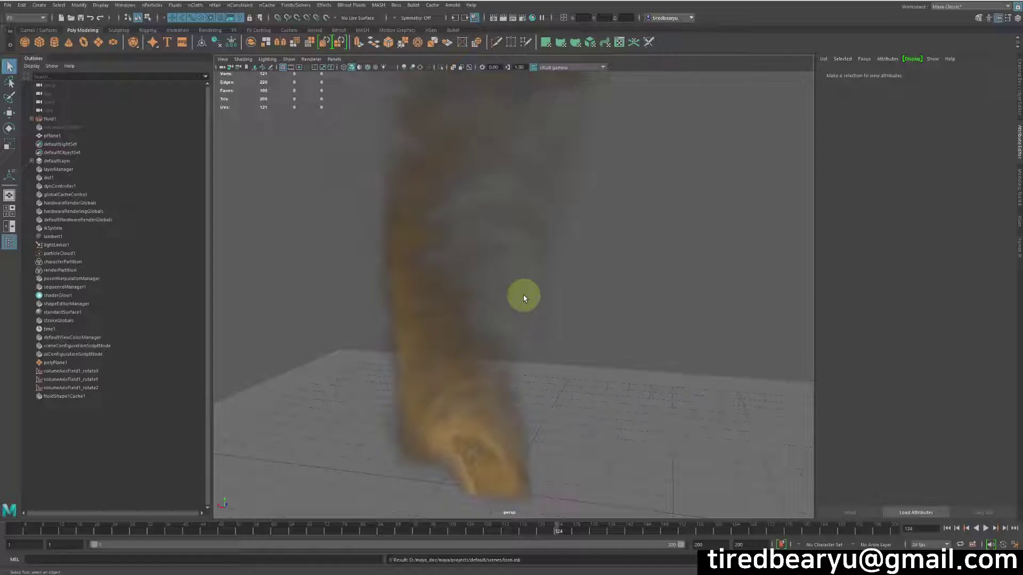
Step: Start a new empty scene
{"action": "left_click_drag", "start_coordinate": [521, 187], "coordinate": [499, 194], "text": "alt"}
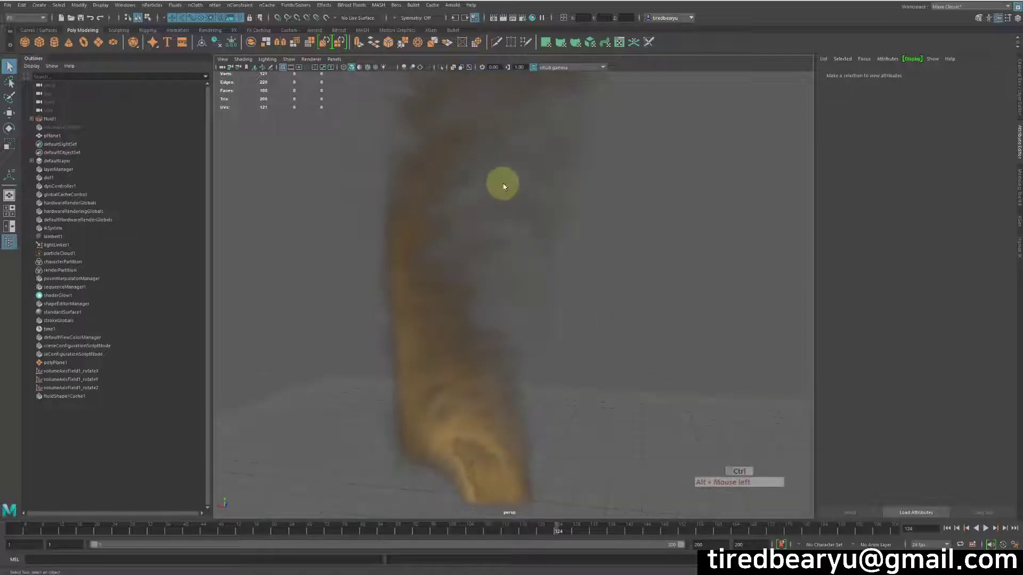
{"action": "key", "text": "ctrl+s"}
{"action": "left_click", "coordinate": [501, 290]}
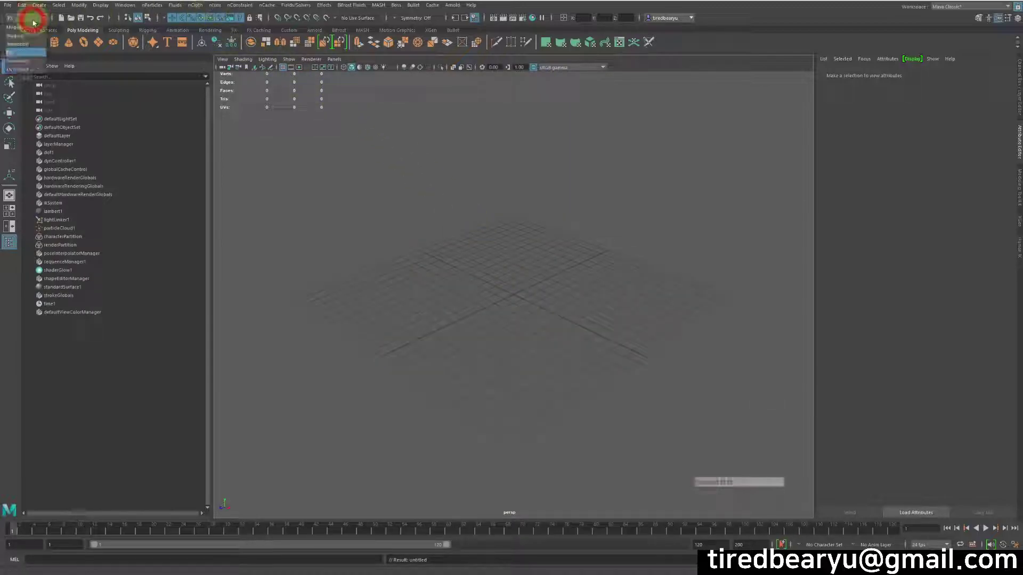
Step: Create a 3D fluid container and raise it so that its base sits near the grid plane
{"action": "left_click", "coordinate": [174, 6]}
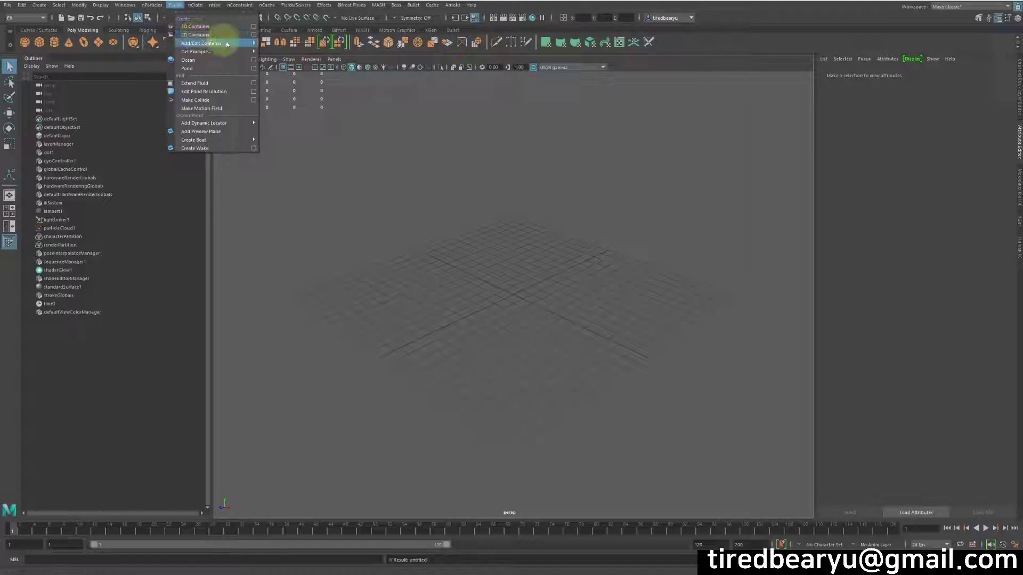
{"action": "left_click", "coordinate": [195, 26]}
{"action": "left_click_drag", "start_coordinate": [445, 242], "coordinate": [521, 234], "text": "alt"}
{"action": "right_click_drag", "start_coordinate": [521, 234], "coordinate": [622, 248], "text": "alt"}
{"action": "middle_click_drag", "start_coordinate": [623, 248], "coordinate": [646, 306], "text": "alt"}
{"action": "key", "text": "w"}
{"action": "left_click_drag", "start_coordinate": [539, 271], "coordinate": [551, 168]}
Step: Examine the fluid container from several angles and review its container properties, such as base resolution and size
{"action": "left_click_drag", "start_coordinate": [667, 231], "coordinate": [609, 242], "text": "alt"}
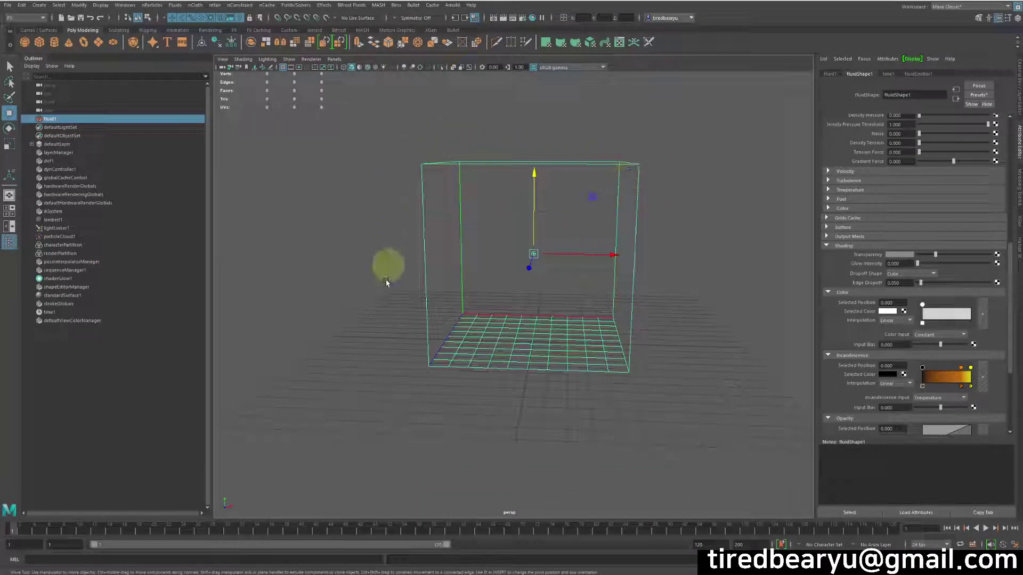
{"action": "middle_click_drag", "start_coordinate": [646, 258], "coordinate": [616, 258], "text": "alt"}
{"action": "right_click_drag", "start_coordinate": [617, 258], "coordinate": [649, 274], "text": "alt"}
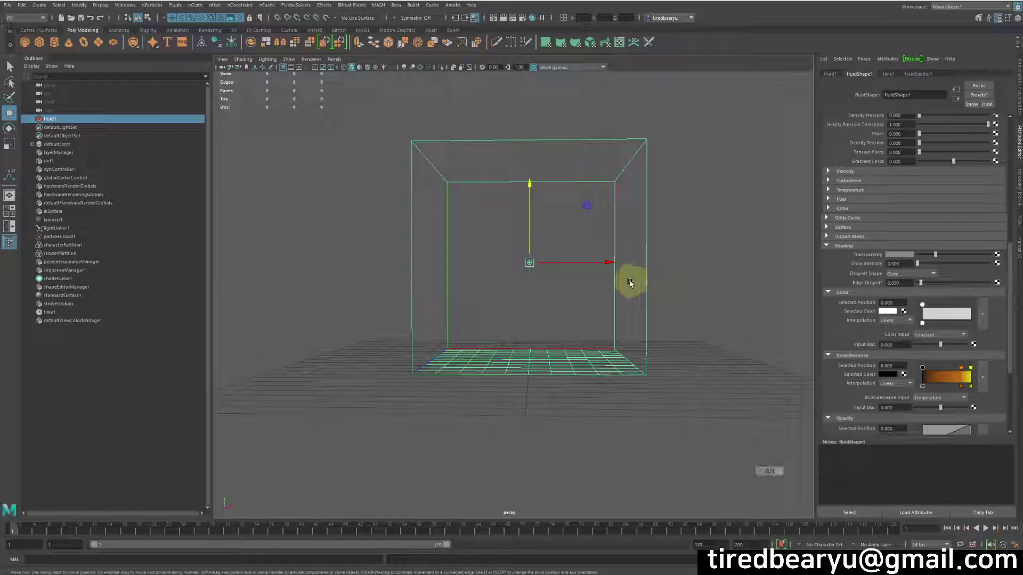
{"action": "left_click_drag", "start_coordinate": [635, 275], "coordinate": [634, 292], "text": "alt"}
{"action": "scroll", "coordinate": [911, 229], "scroll_direction": "up", "scroll_amount": 5}
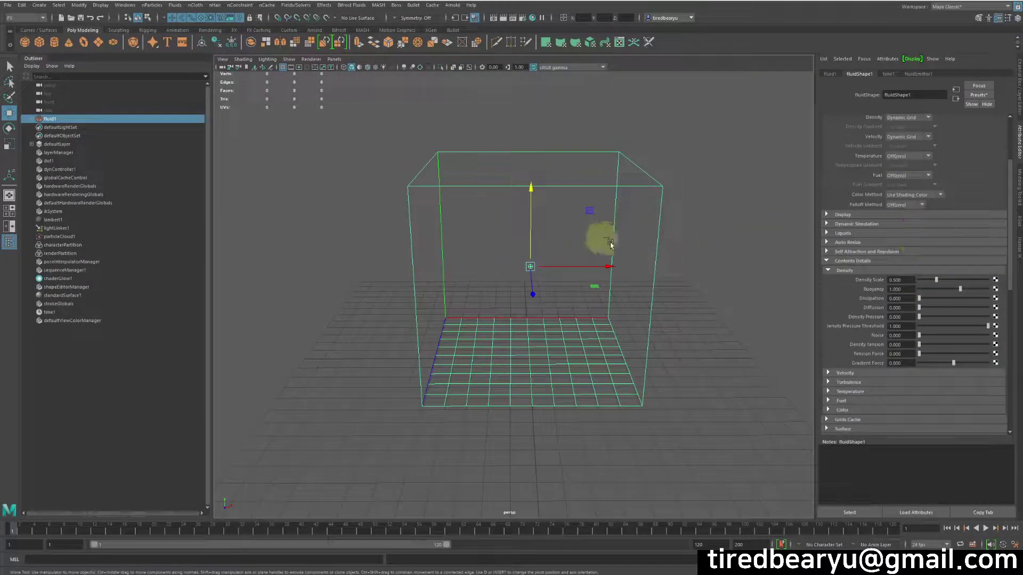
{"action": "scroll", "coordinate": [954, 258], "scroll_direction": "up", "scroll_amount": 4}
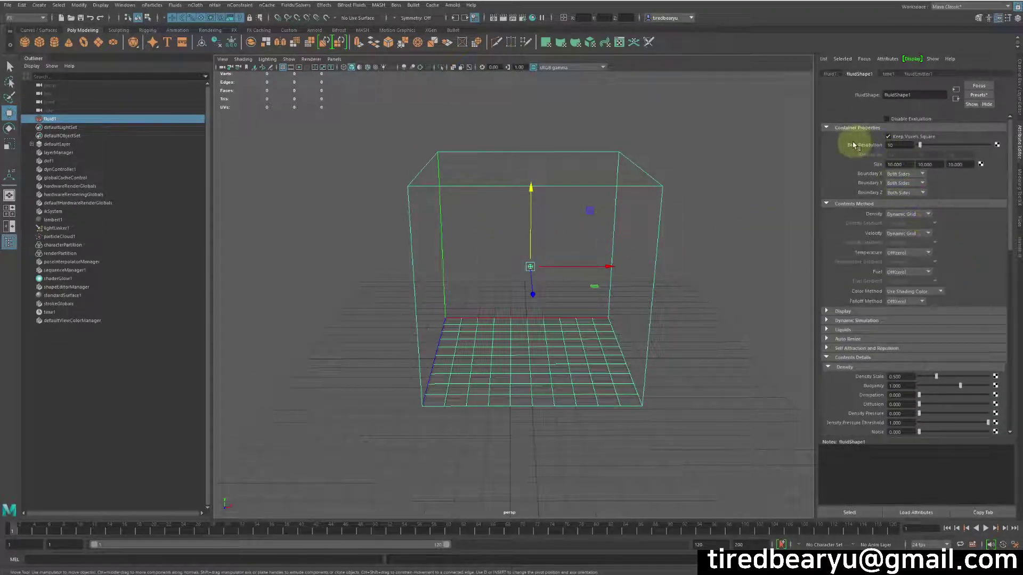
{"action": "left_click_drag", "start_coordinate": [552, 290], "coordinate": [559, 319], "text": "alt"}
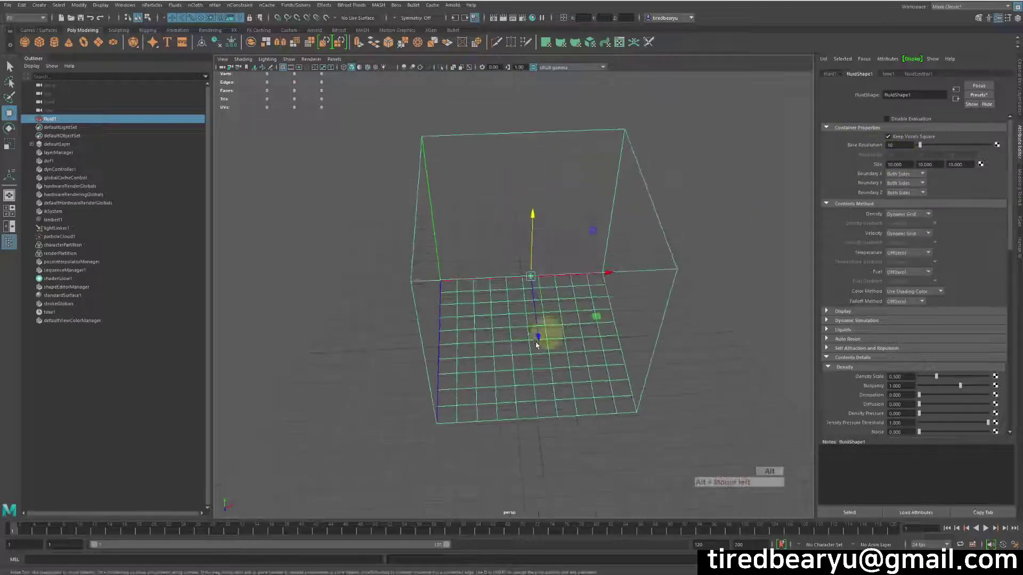
{"action": "left_click_drag", "start_coordinate": [675, 288], "coordinate": [664, 276], "text": "alt"}
{"action": "mouse_move", "coordinate": [664, 276]}
{"action": "middle_mouse_down", "text": "alt"}
{"action": "mouse_move", "coordinate": [669, 267]}
{"action": "mouse_move", "coordinate": [669, 279]}
{"action": "middle_mouse_up", "text": "alt"}
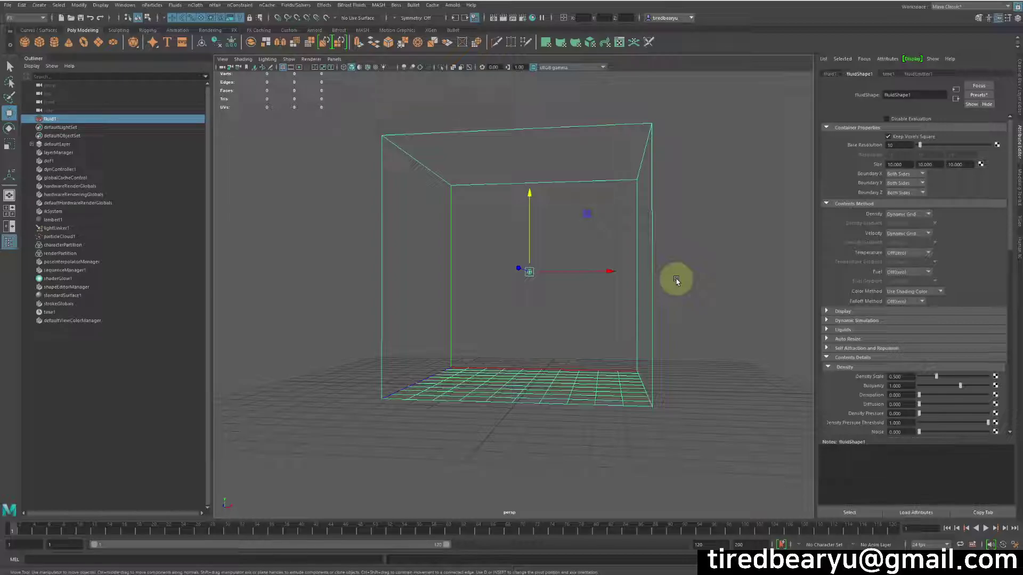
{"action": "left_click_drag", "start_coordinate": [608, 304], "coordinate": [632, 320], "text": "alt"}
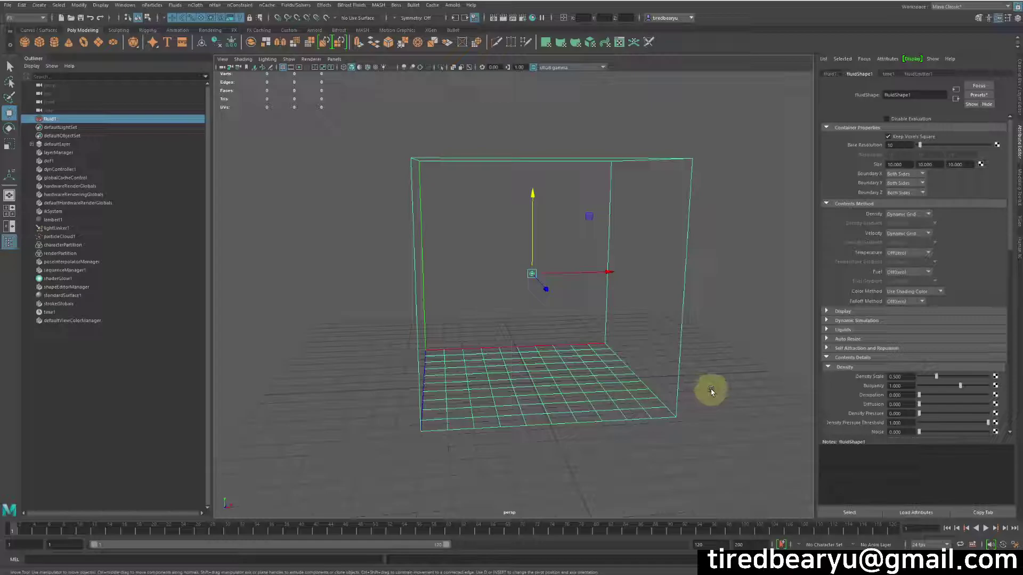
{"action": "middle_click_drag", "start_coordinate": [716, 388], "coordinate": [648, 338], "text": "alt"}
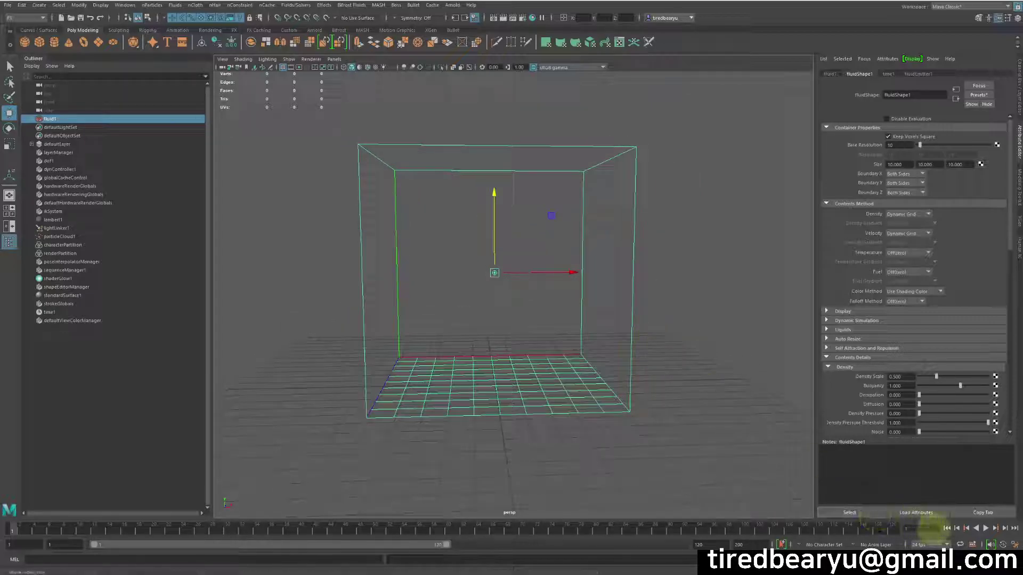
Step: Play the fluid simulation from the first frame and inspect the low-resolution smoke from different angles
{"action": "left_click", "coordinate": [948, 528]}
{"action": "left_click", "coordinate": [985, 529]}
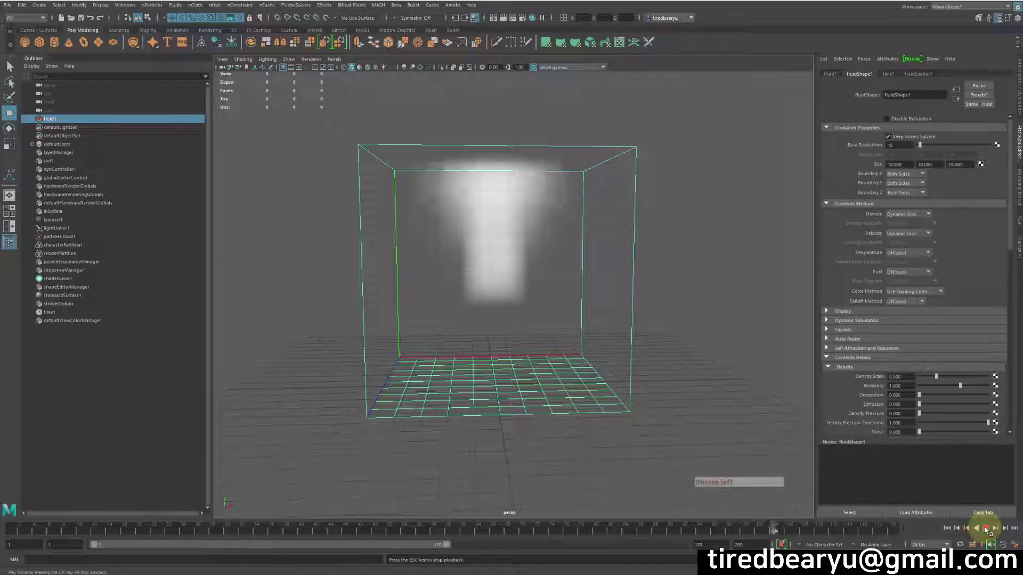
{"action": "mouse_move", "coordinate": [561, 344]}
{"action": "left_mouse_down", "text": "alt"}
{"action": "mouse_move", "coordinate": [622, 359]}
{"action": "mouse_move", "coordinate": [578, 335]}
{"action": "left_mouse_up", "text": "alt"}
{"action": "left_click_drag", "start_coordinate": [509, 291], "coordinate": [550, 312], "text": "alt"}
{"action": "left_click_drag", "start_coordinate": [550, 265], "coordinate": [473, 263]}
{"action": "mouse_move", "coordinate": [500, 309]}
{"action": "left_mouse_down", "text": "alt"}
{"action": "mouse_move", "coordinate": [507, 274]}
{"action": "mouse_move", "coordinate": [519, 292]}
{"action": "mouse_move", "coordinate": [457, 290]}
{"action": "mouse_move", "coordinate": [496, 298]}
{"action": "left_mouse_up", "text": "alt"}
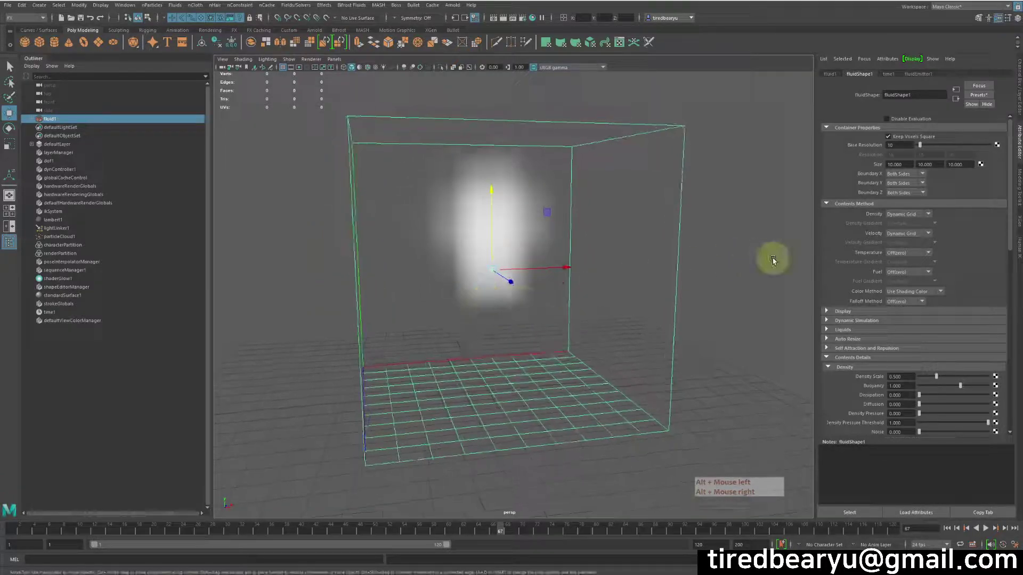
Step: Set the fluid's base resolution to 50 and replay the simulation from the first frame
{"action": "double_click", "coordinate": [889, 145]}
{"action": "type", "text": "50"}
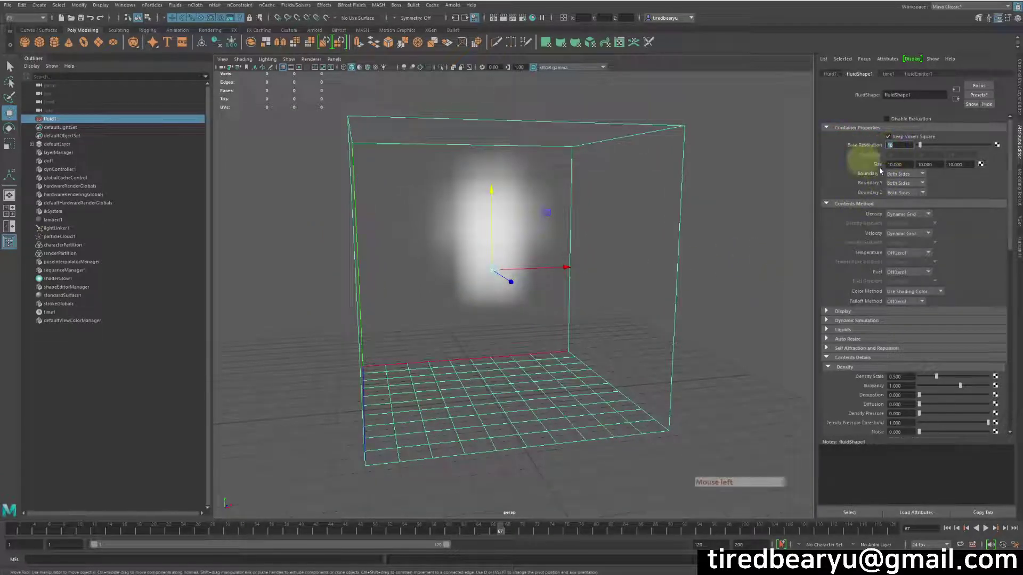
{"action": "key", "text": "Return"}
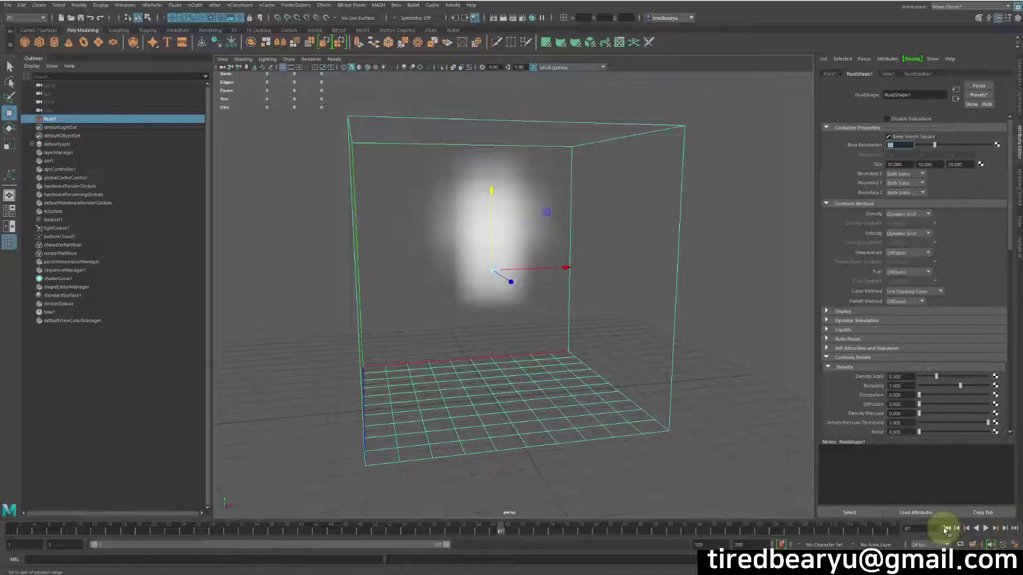
{"action": "left_click", "coordinate": [946, 529]}
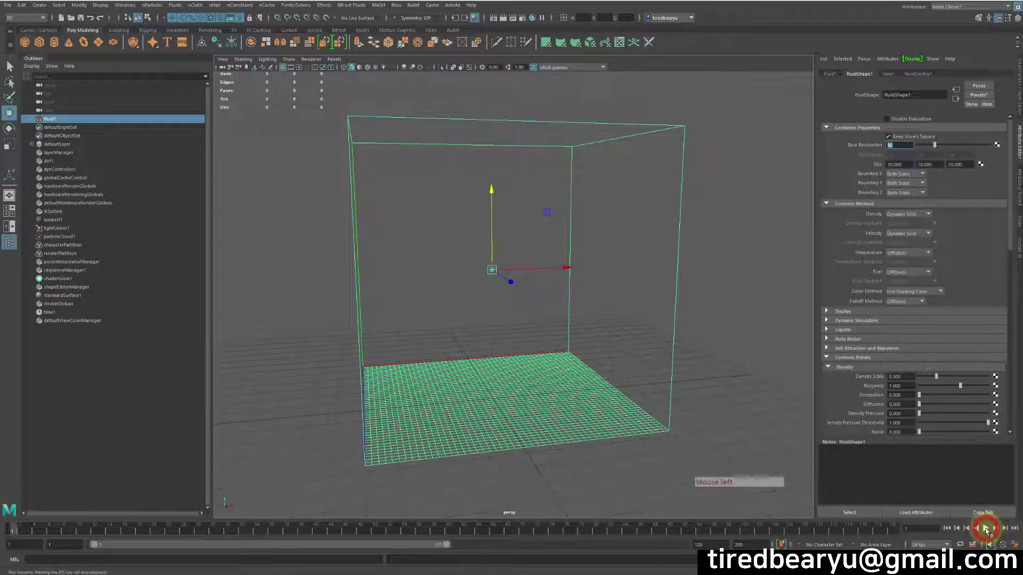
{"action": "left_click", "coordinate": [986, 529]}
{"action": "mouse_move", "coordinate": [498, 309]}
{"action": "left_mouse_down", "text": "alt"}
{"action": "mouse_move", "coordinate": [535, 315]}
{"action": "mouse_move", "coordinate": [503, 318]}
{"action": "left_mouse_up", "text": "alt"}
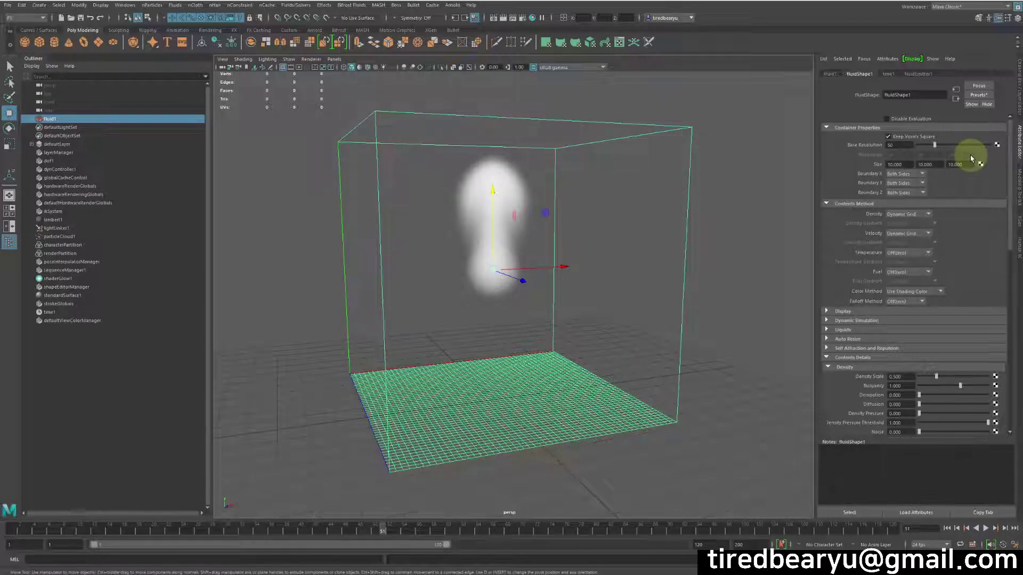
{"action": "left_click_drag", "start_coordinate": [601, 331], "coordinate": [874, 222], "text": "alt"}
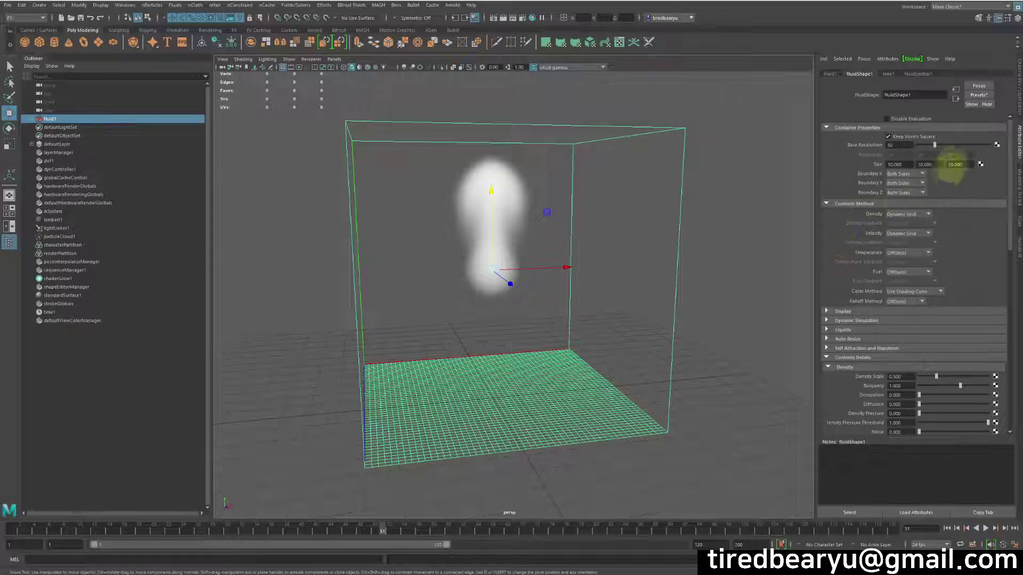
Step: Raise the fluid's base resolution to 200, replay briefly from the first frame, and stop the playback
{"action": "left_click_drag", "start_coordinate": [959, 144], "coordinate": [991, 144]}
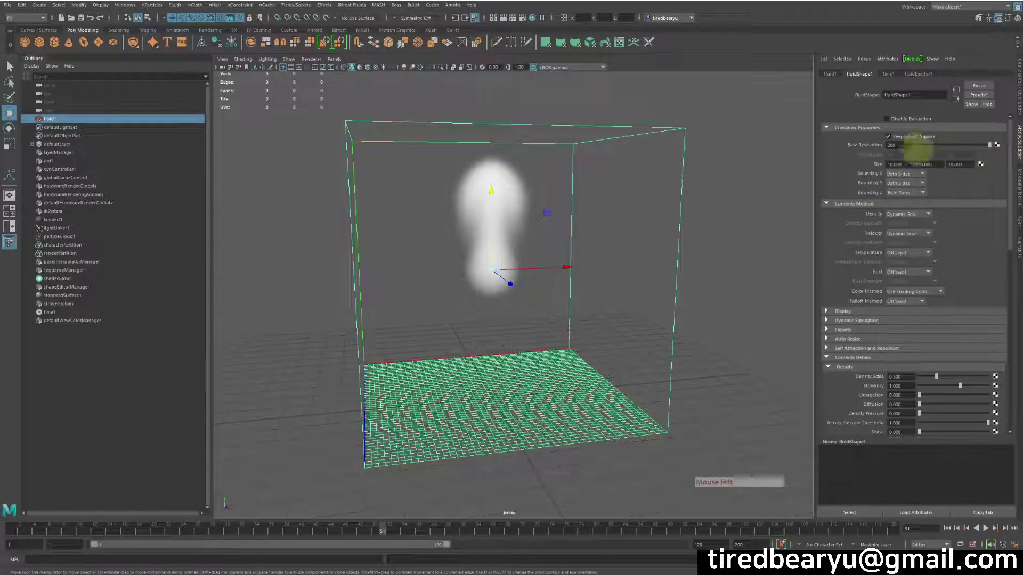
{"action": "left_click", "coordinate": [946, 528]}
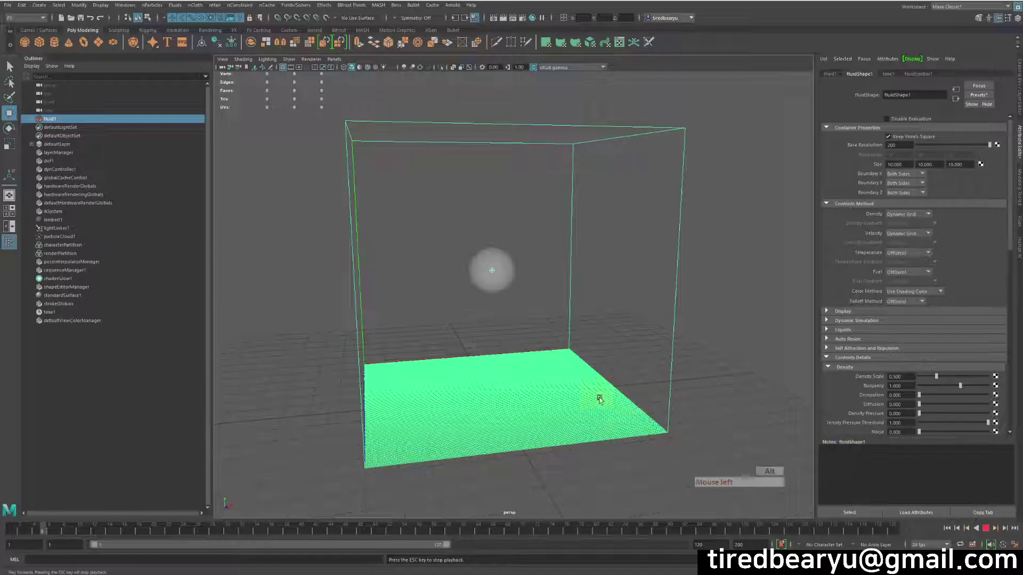
{"action": "left_click_drag", "start_coordinate": [578, 390], "coordinate": [580, 389], "text": "alt"}
{"action": "key", "text": "Escape"}
{"action": "left_click_drag", "start_coordinate": [678, 160], "coordinate": [402, 103], "text": "alt"}
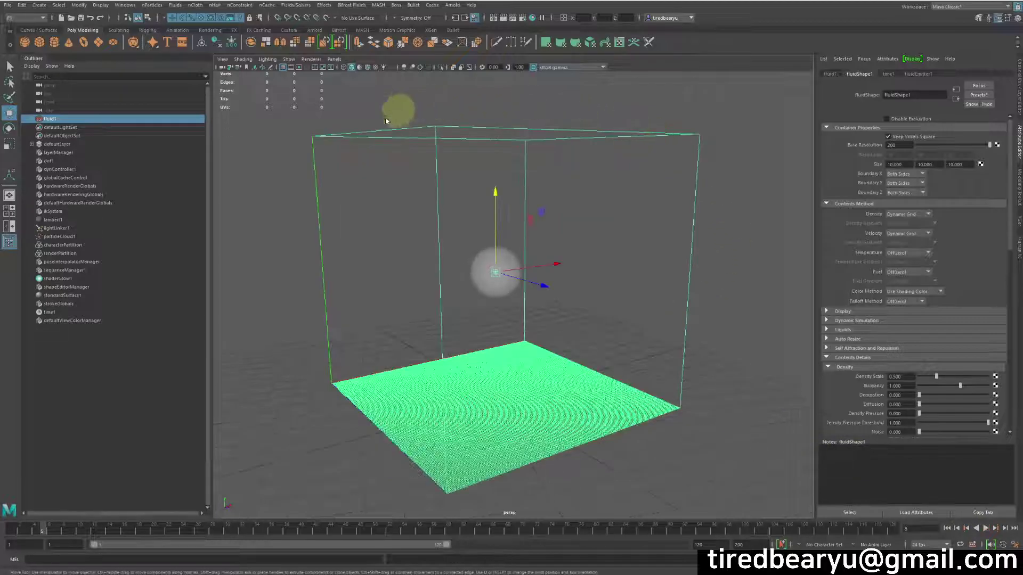
{"action": "left_click_drag", "start_coordinate": [593, 422], "coordinate": [532, 279], "text": "alt"}
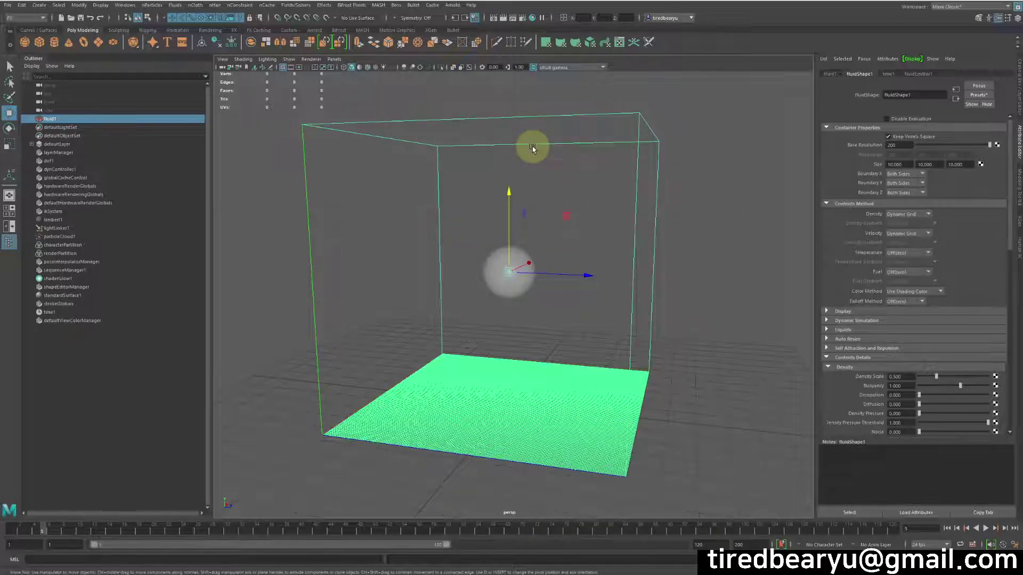
{"action": "left_click_drag", "start_coordinate": [676, 386], "coordinate": [532, 251], "text": "alt"}
{"action": "mouse_move", "coordinate": [564, 289]}
{"action": "left_mouse_down", "text": "alt"}
{"action": "mouse_move", "coordinate": [553, 298]}
{"action": "mouse_move", "coordinate": [565, 282]}
{"action": "left_mouse_up", "text": "alt"}
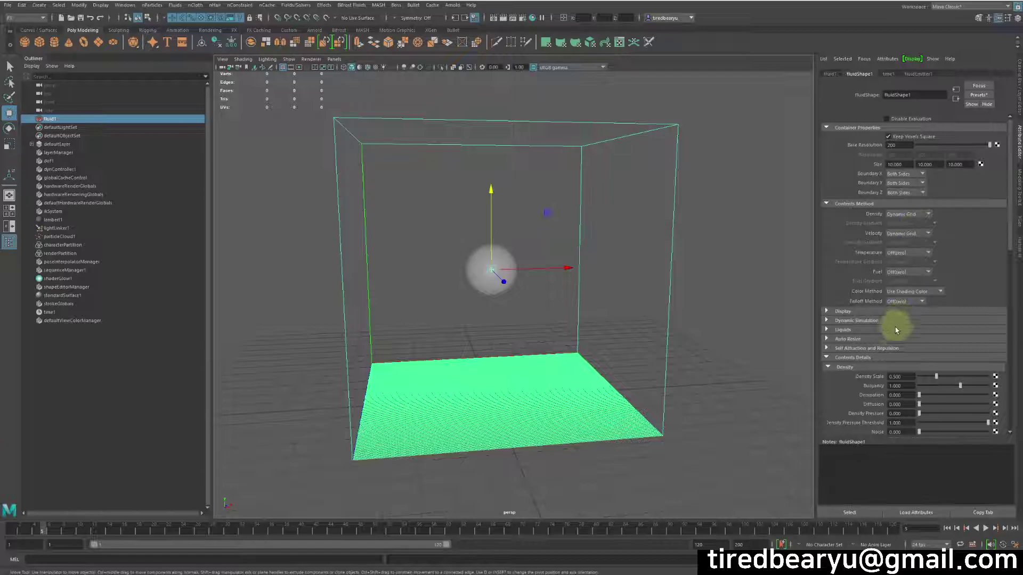
Step: Enable Auto Resize on the fluid container and play the simulation from the first frame
{"action": "left_click", "coordinate": [847, 340]}
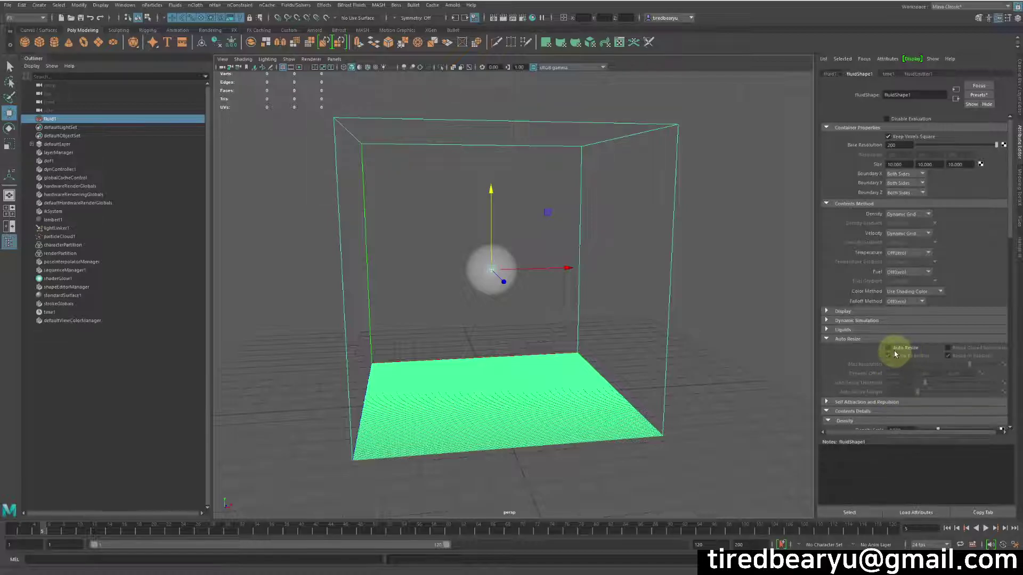
{"action": "left_click", "coordinate": [907, 350]}
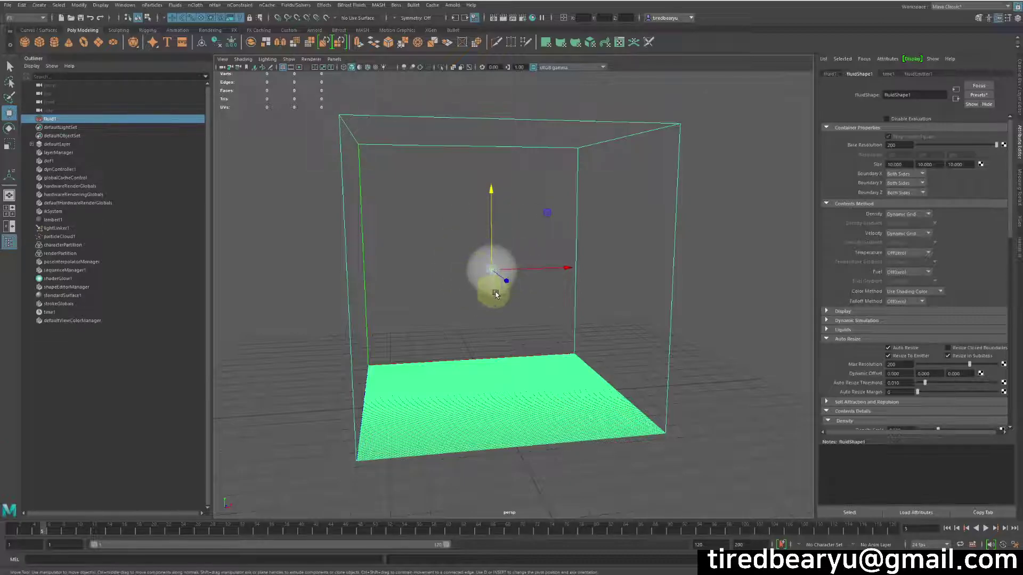
{"action": "left_click", "coordinate": [947, 529]}
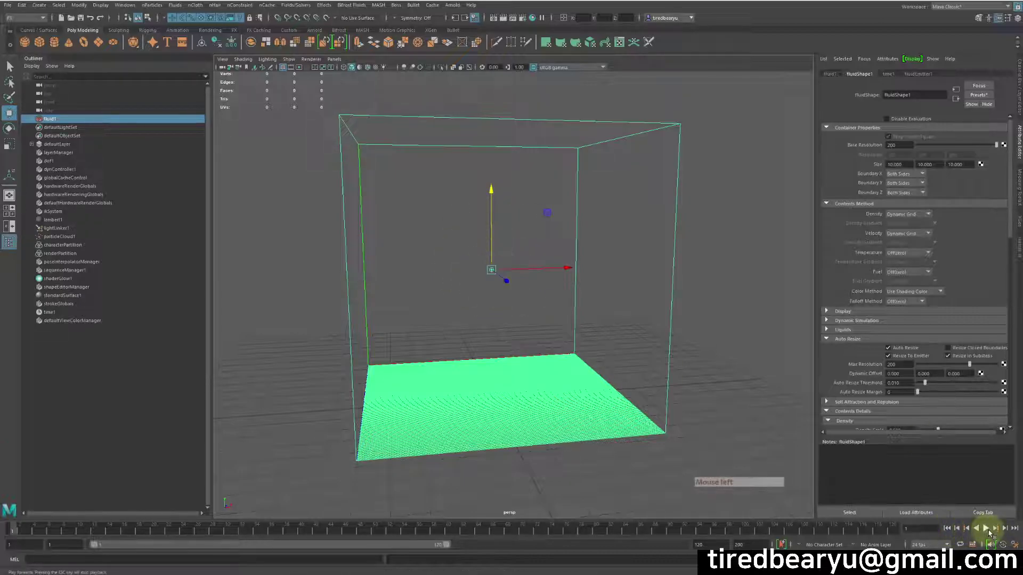
{"action": "left_click", "coordinate": [986, 529]}
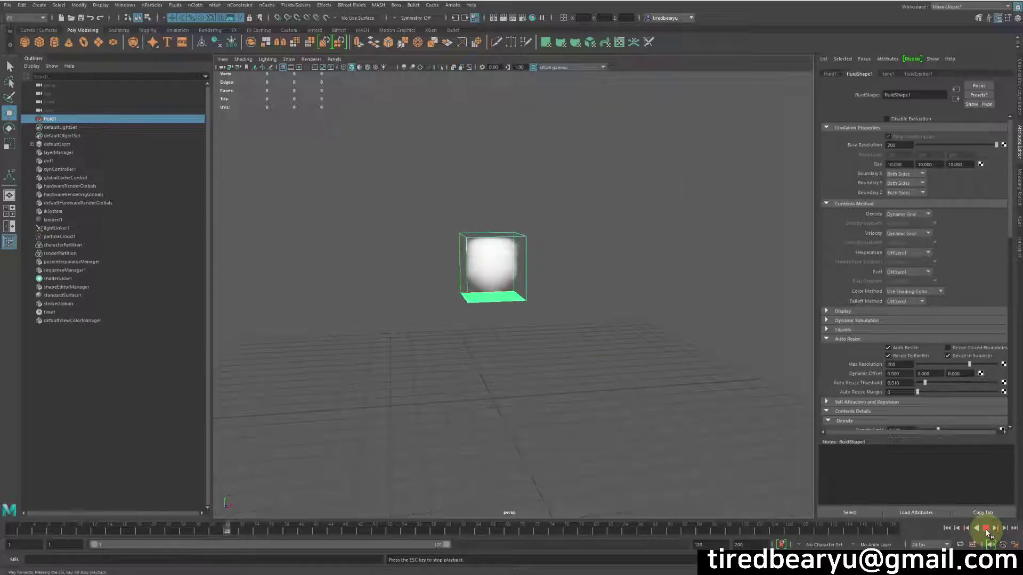
{"action": "left_click", "coordinate": [985, 529]}
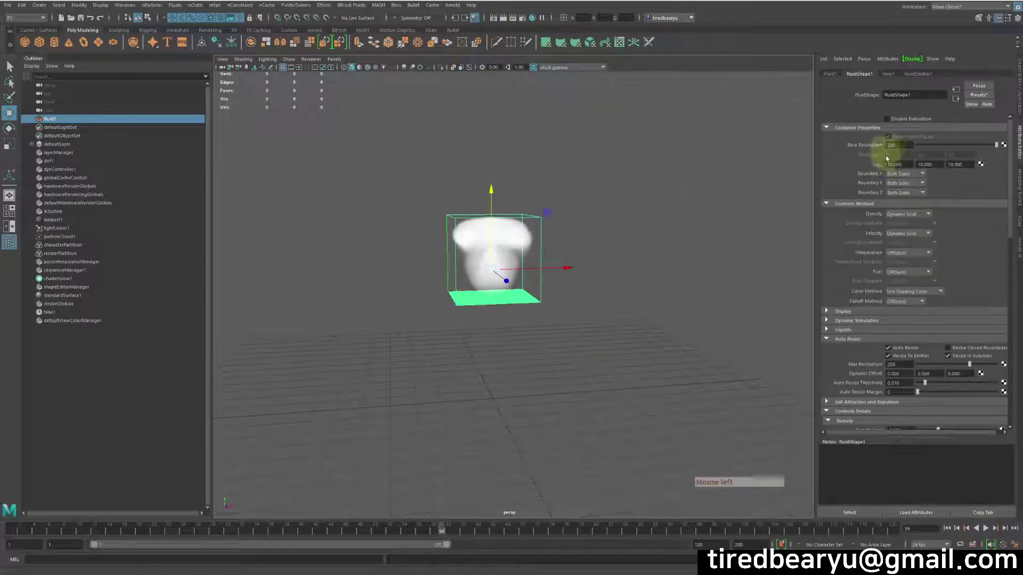
Step: Continue the simulation further, stop it, and inspect the resizing container and smoke from several sides
{"action": "left_click", "coordinate": [985, 532]}
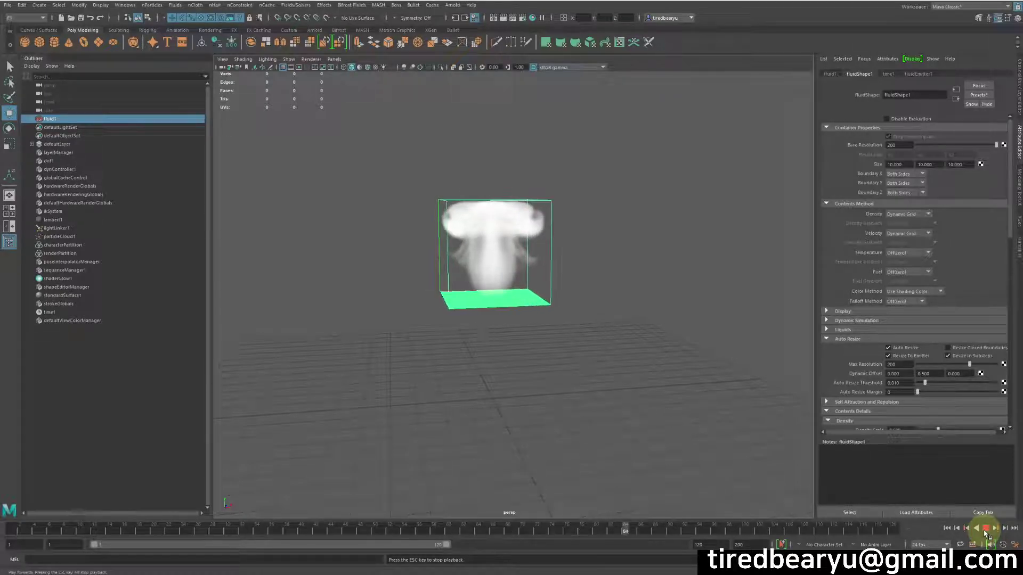
{"action": "left_click", "coordinate": [985, 529]}
{"action": "left_click_drag", "start_coordinate": [709, 324], "coordinate": [644, 319], "text": "alt"}
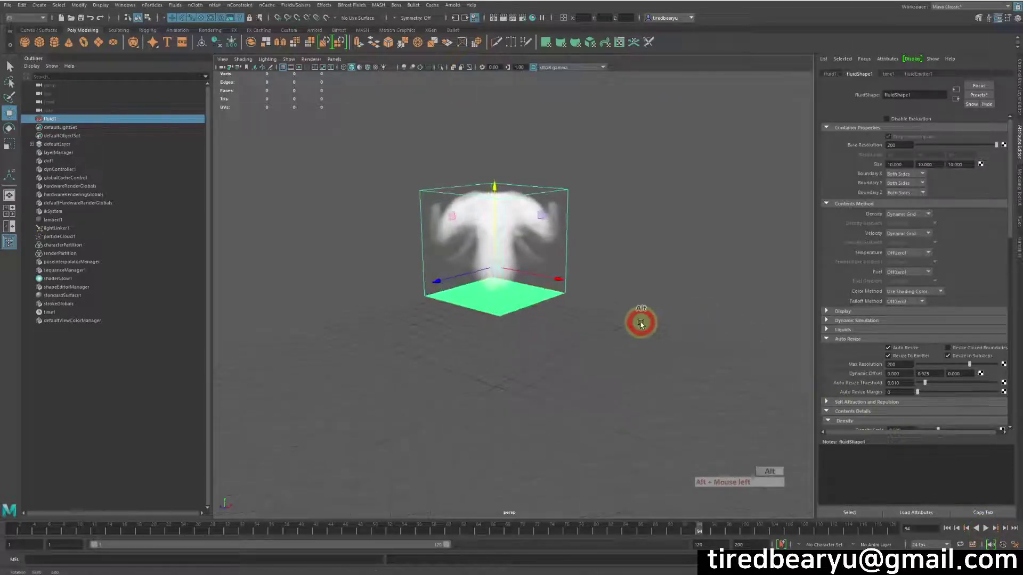
{"action": "middle_click_drag", "start_coordinate": [644, 320], "coordinate": [598, 308], "text": "alt"}
{"action": "scroll", "coordinate": [667, 354], "scroll_direction": "up", "scroll_amount": 4}
{"action": "left_click_drag", "start_coordinate": [603, 337], "coordinate": [667, 351], "text": "alt"}
{"action": "right_click_drag", "start_coordinate": [592, 347], "coordinate": [579, 342], "text": "alt"}
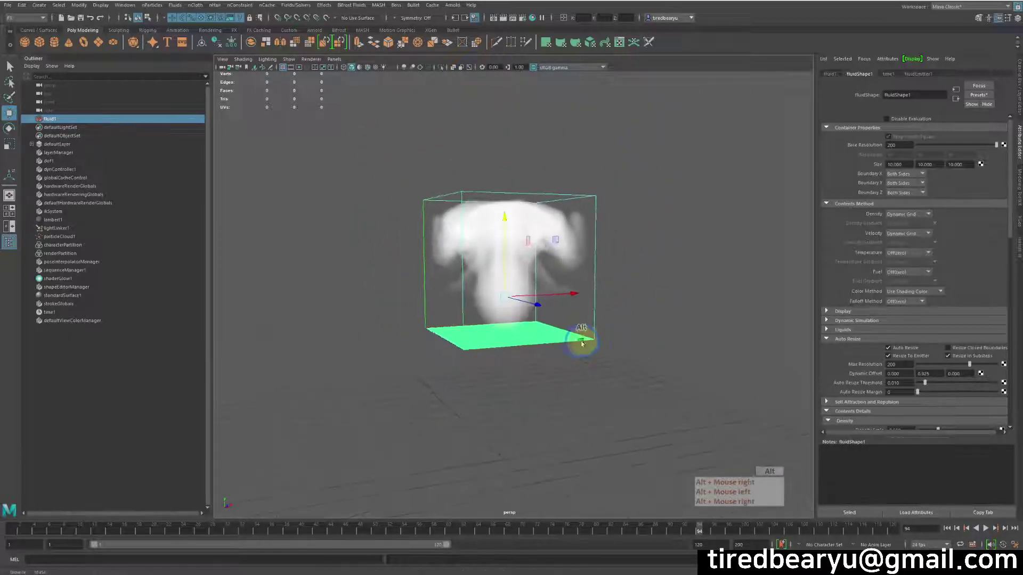
Step: Replay the auto-resizing simulation from the first frame and view the growing container from another angle
{"action": "left_click", "coordinate": [948, 528]}
{"action": "left_click", "coordinate": [986, 528]}
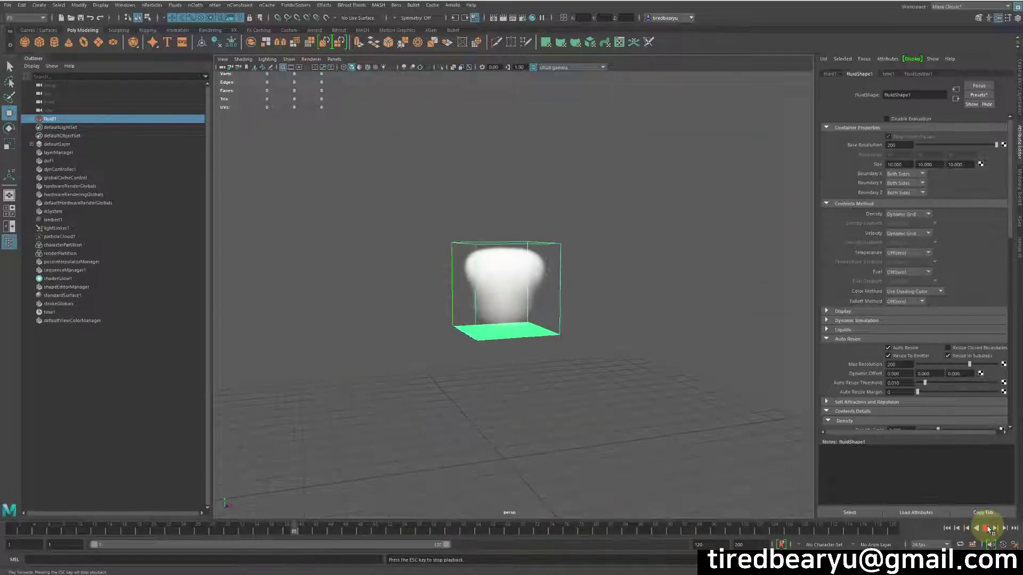
{"action": "left_click", "coordinate": [579, 346], "text": "alt"}
{"action": "left_click_drag", "start_coordinate": [495, 317], "coordinate": [493, 351], "text": "alt"}
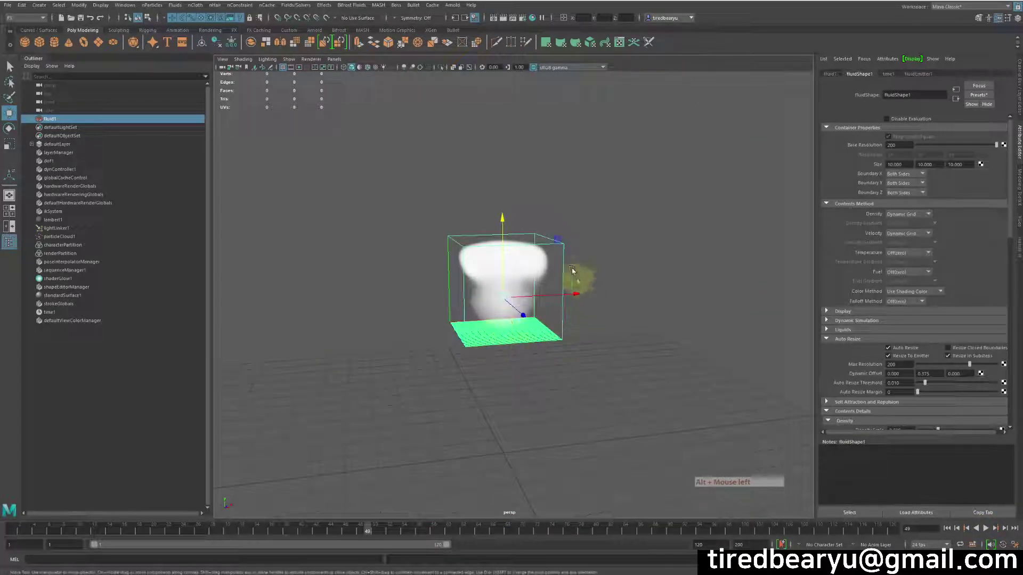
Step: Set the fluid's Auto Resize Margin to 3, replay the simulation from the first frame, and view the container at an angle
{"action": "left_click_drag", "start_coordinate": [658, 389], "coordinate": [640, 369], "text": "alt"}
{"action": "mouse_move", "coordinate": [663, 296]}
{"action": "left_mouse_down", "text": "alt"}
{"action": "mouse_move", "coordinate": [680, 319]}
{"action": "mouse_move", "coordinate": [797, 305]}
{"action": "mouse_move", "coordinate": [648, 303]}
{"action": "left_mouse_up", "text": "alt"}
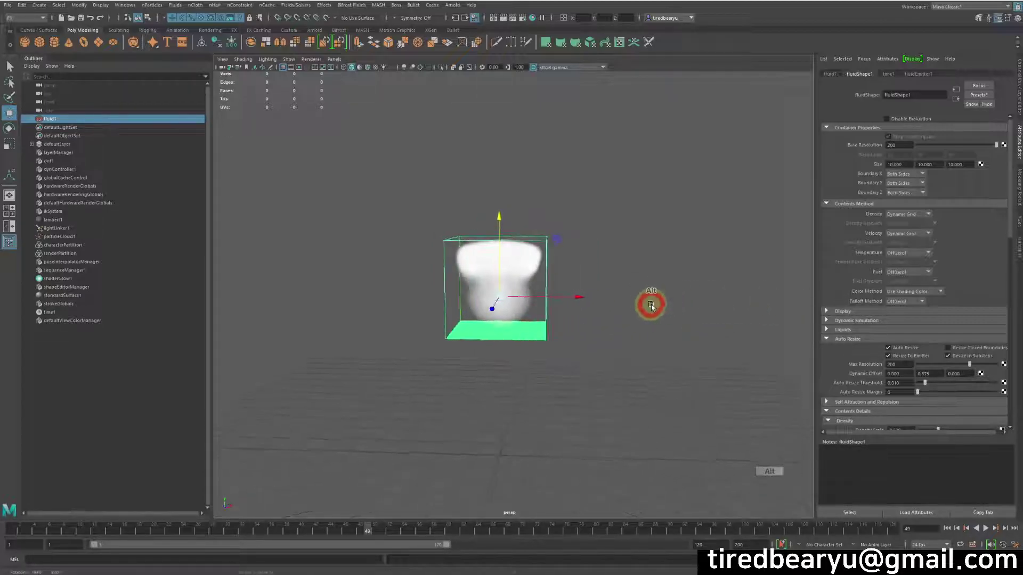
{"action": "left_click_drag", "start_coordinate": [585, 394], "coordinate": [601, 386], "text": "alt"}
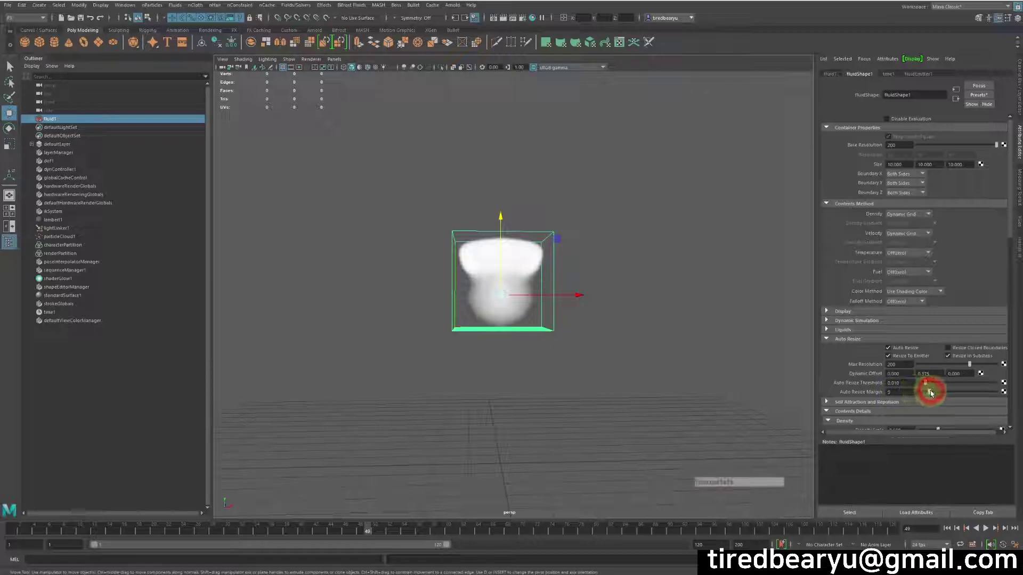
{"action": "left_click", "coordinate": [985, 528]}
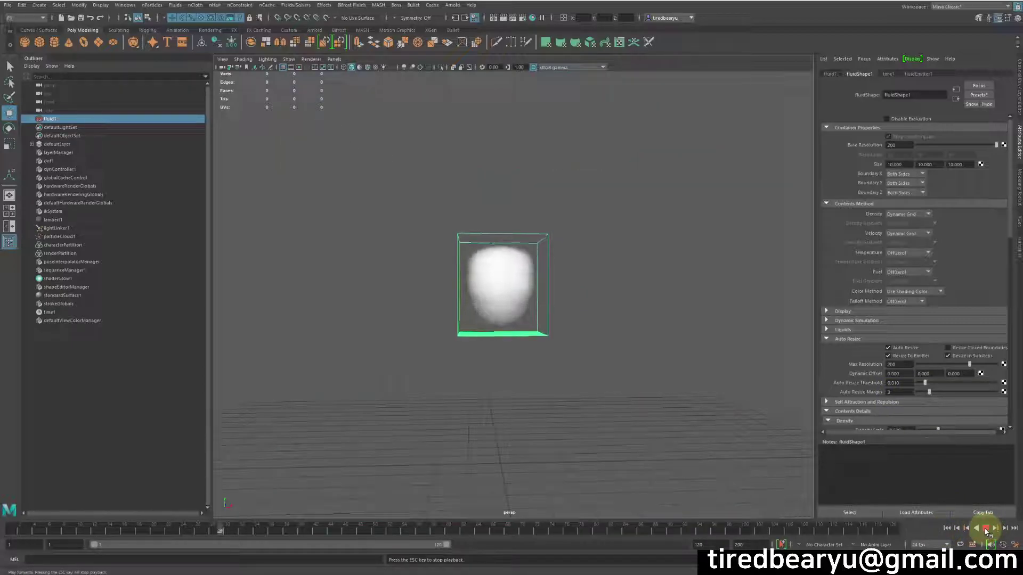
{"action": "key", "text": "w"}
{"action": "left_click", "coordinate": [985, 528]}
{"action": "left_click", "coordinate": [985, 528]}
{"action": "left_click_drag", "start_coordinate": [629, 320], "coordinate": [479, 226], "text": "alt"}
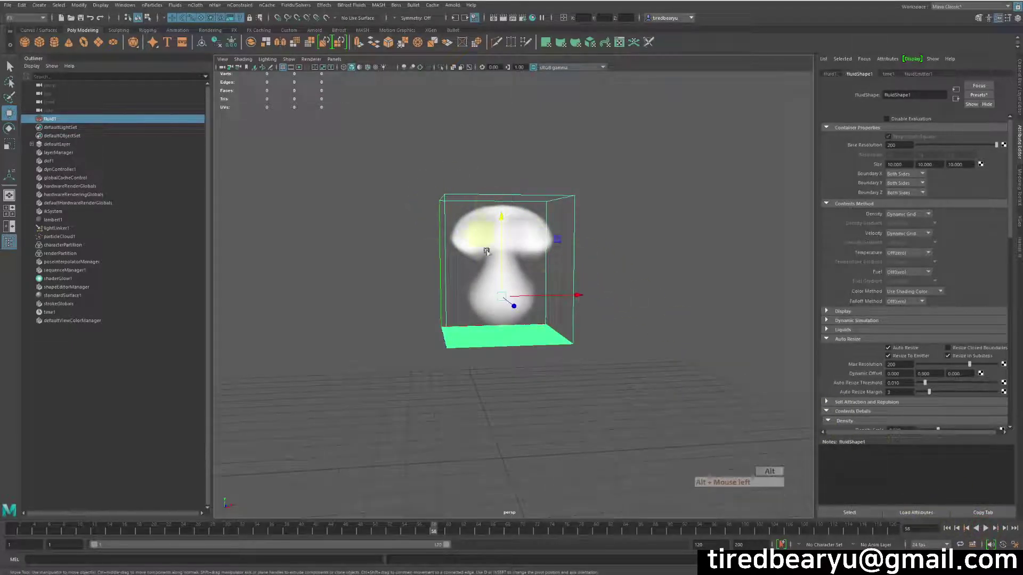
Step: Continue the simulation briefly, replay it from the first frame, and inspect the container's margin around the smoke from different sides
{"action": "left_click", "coordinate": [986, 528]}
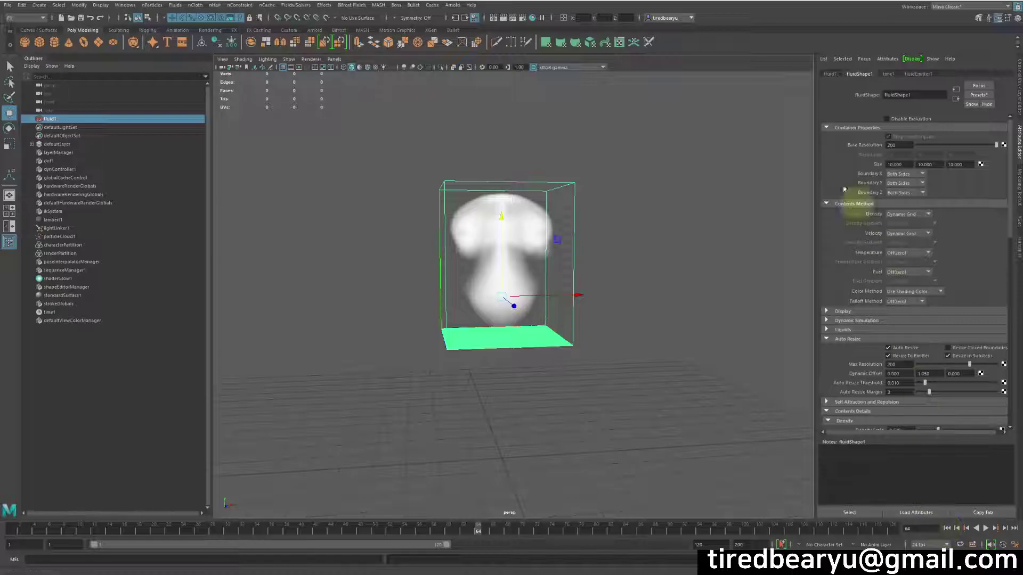
{"action": "left_click_drag", "start_coordinate": [667, 432], "coordinate": [680, 427], "text": "alt"}
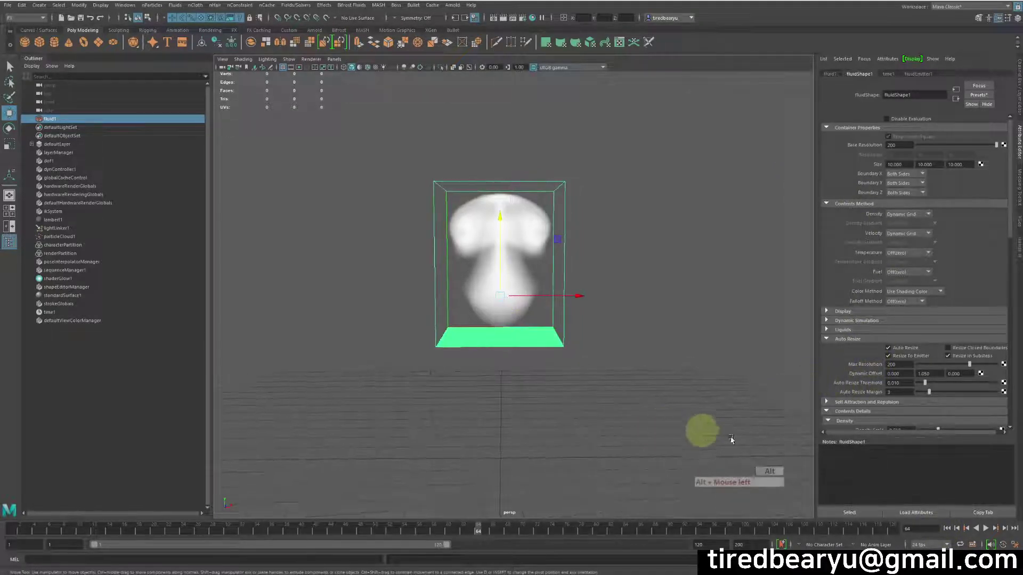
{"action": "left_click", "coordinate": [986, 528]}
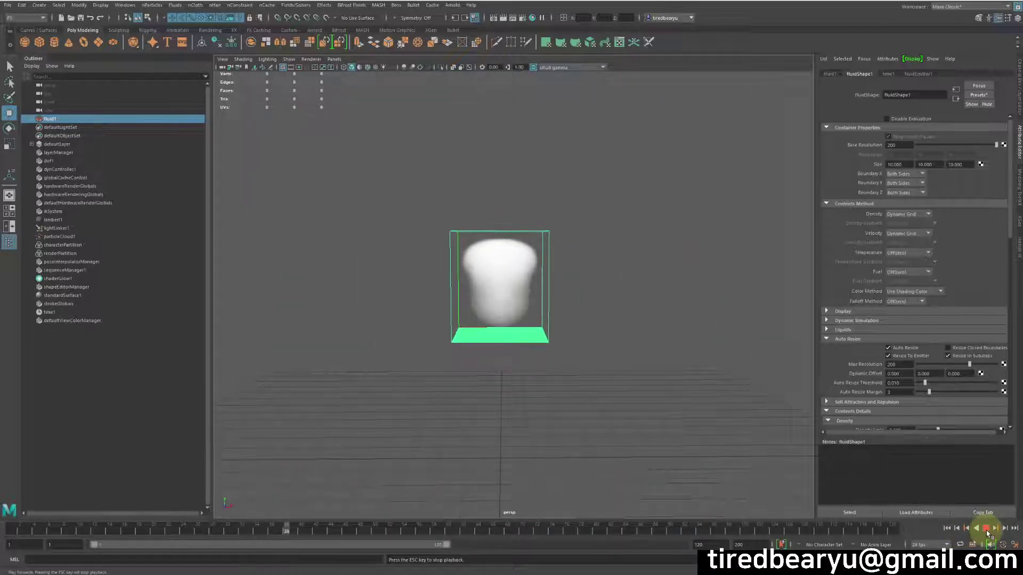
{"action": "left_click", "coordinate": [986, 528]}
{"action": "mouse_move", "coordinate": [696, 382]}
{"action": "left_mouse_down", "text": "alt"}
{"action": "mouse_move", "coordinate": [664, 381]}
{"action": "mouse_move", "coordinate": [693, 376]}
{"action": "left_mouse_up", "text": "alt"}
Step: Set the fluid's density Buoyancy to 0 and replay the simulation from the first frame
{"action": "scroll", "coordinate": [859, 315], "scroll_direction": "down", "scroll_amount": 2}
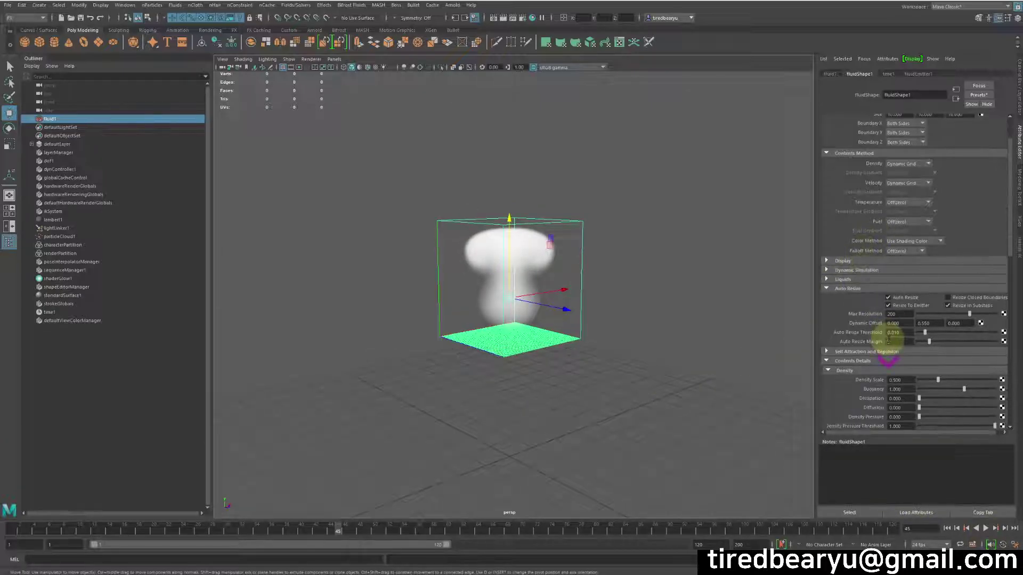
{"action": "left_click", "coordinate": [857, 363]}
{"action": "left_click", "coordinate": [856, 364]}
{"action": "scroll", "coordinate": [853, 376], "scroll_direction": "down", "scroll_amount": 3}
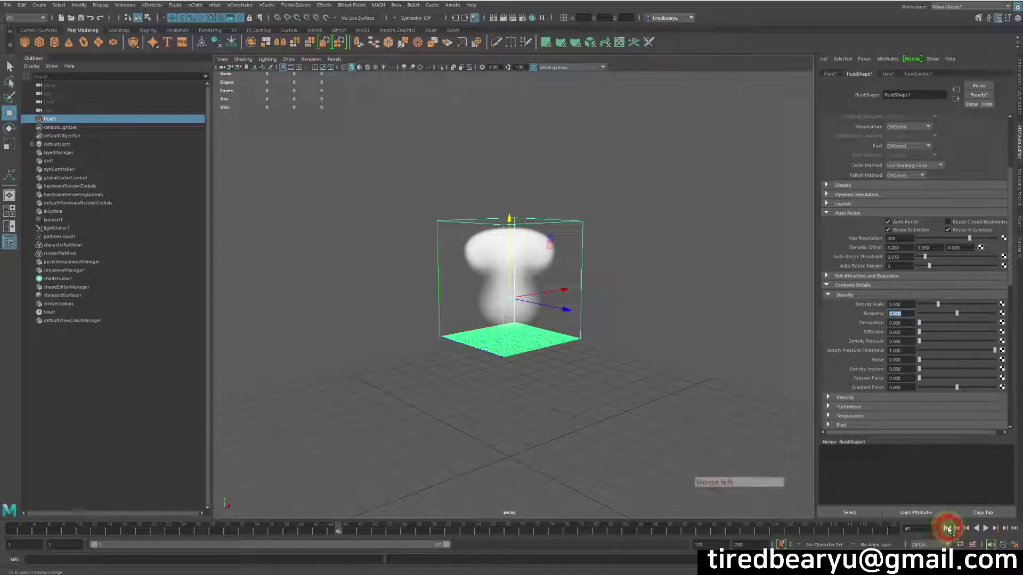
{"action": "left_click", "coordinate": [947, 529]}
{"action": "left_click", "coordinate": [986, 528]}
{"action": "left_click", "coordinate": [986, 529]}
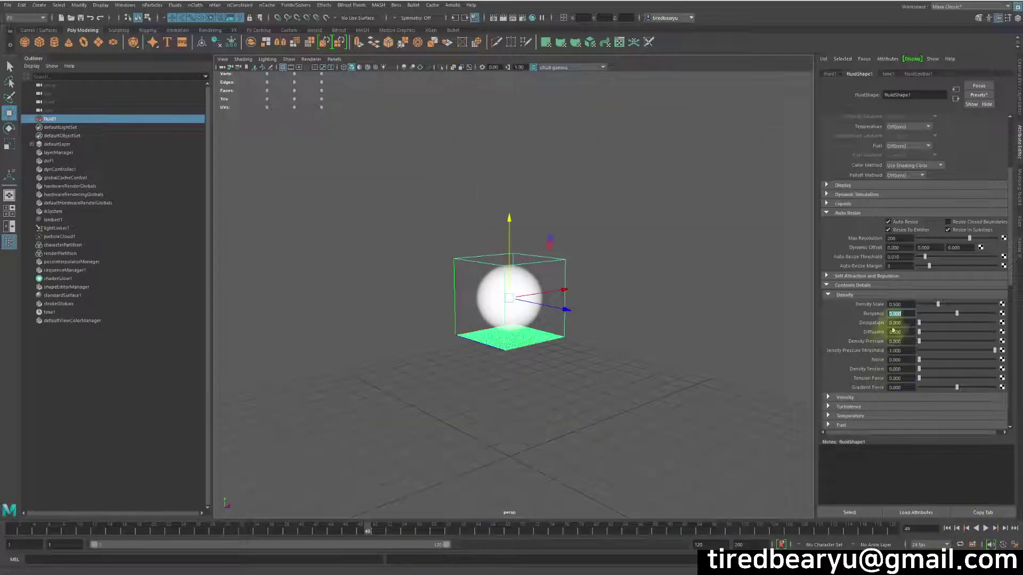
Step: Set the density Buoyancy to 1, replay the simulation briefly from the first frame, and view the smoke from the front
{"action": "left_click", "coordinate": [850, 317]}
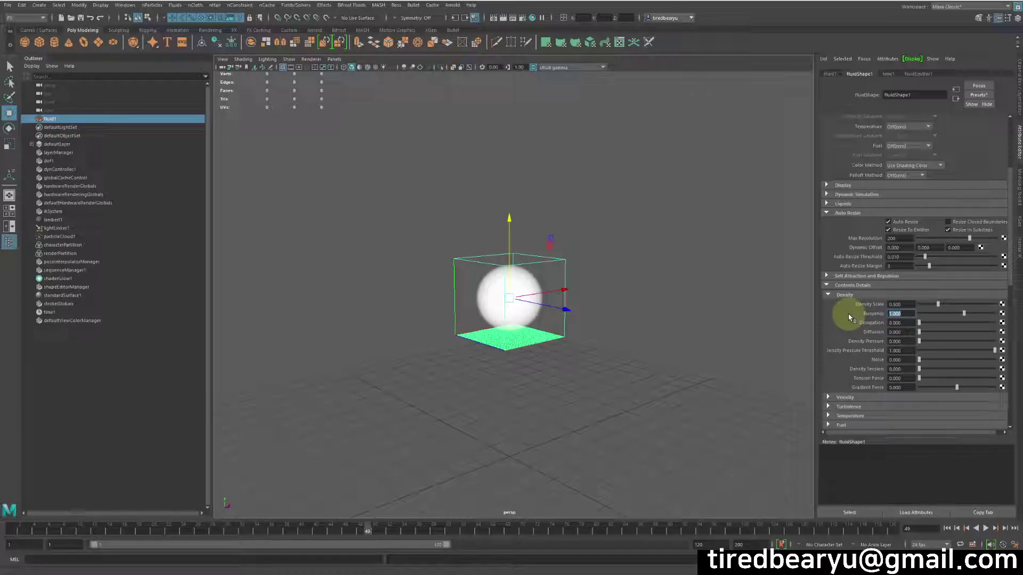
{"action": "left_click", "coordinate": [948, 528]}
{"action": "left_click", "coordinate": [986, 528]}
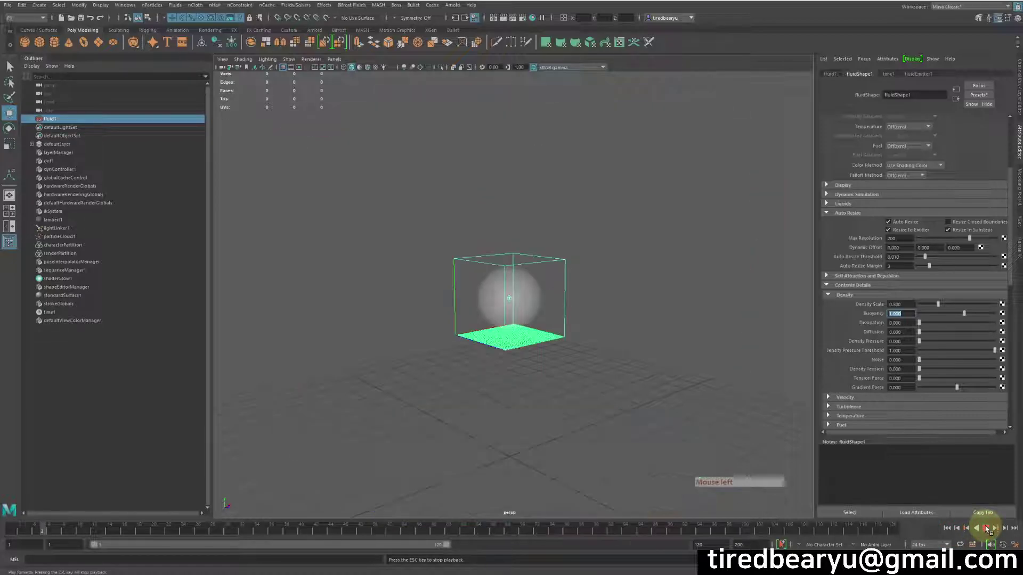
{"action": "left_click_drag", "start_coordinate": [600, 360], "coordinate": [637, 334], "text": "alt"}
{"action": "left_click", "coordinate": [393, 218]}
{"action": "left_click_drag", "start_coordinate": [412, 232], "coordinate": [656, 344]}
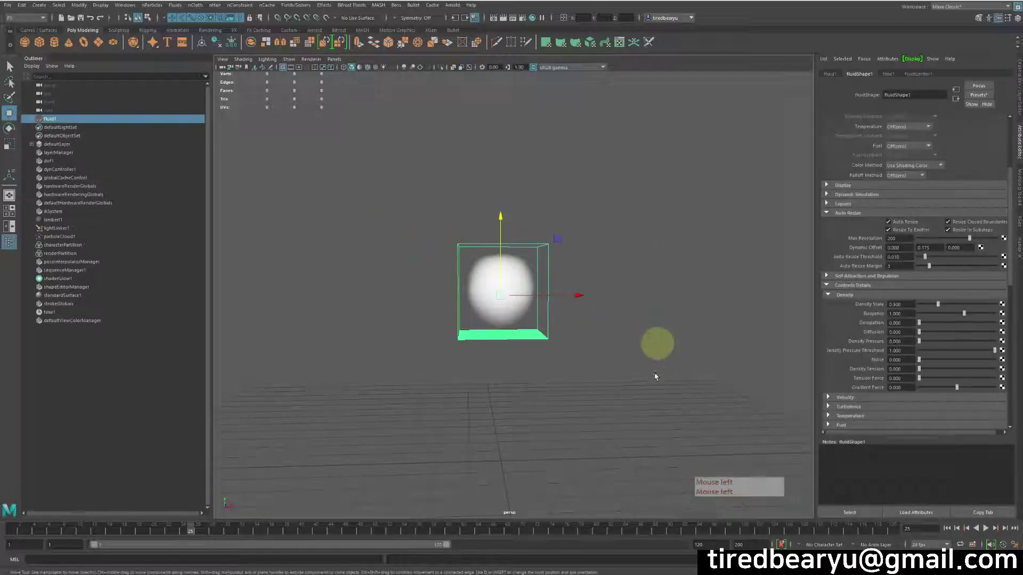
{"action": "left_click", "coordinate": [568, 333]}
{"action": "left_click_drag", "start_coordinate": [539, 251], "coordinate": [604, 290]}
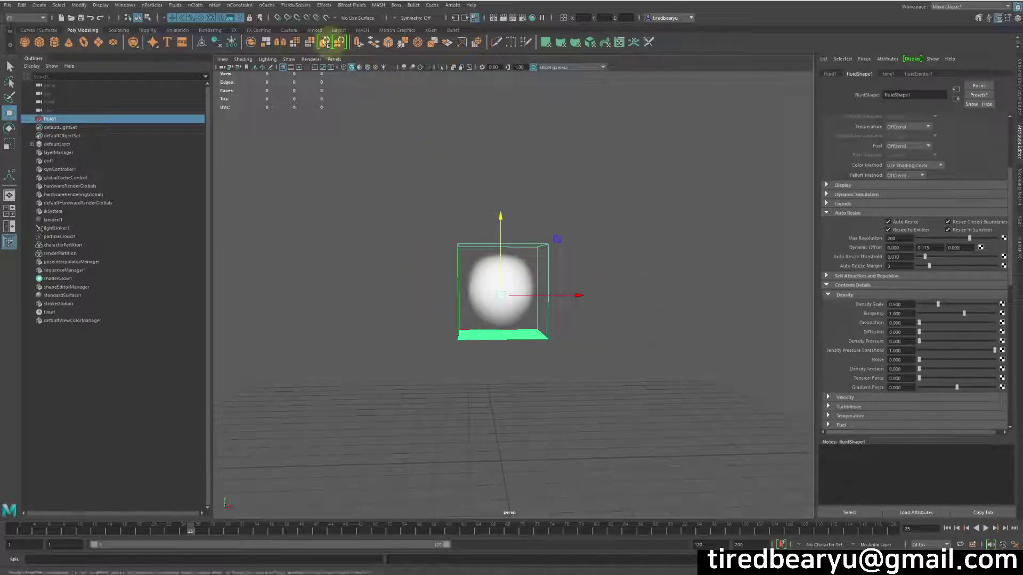
Step: Add a Volume Axis field to the selected fluid and raise it to the middle of the smoke
{"action": "left_click", "coordinate": [301, 5]}
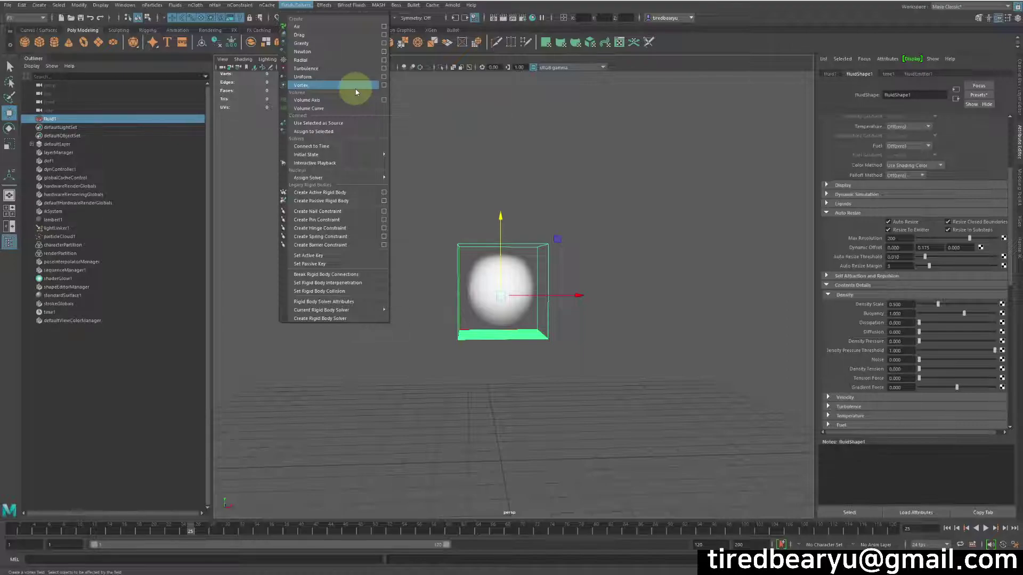
{"action": "left_click", "coordinate": [318, 100]}
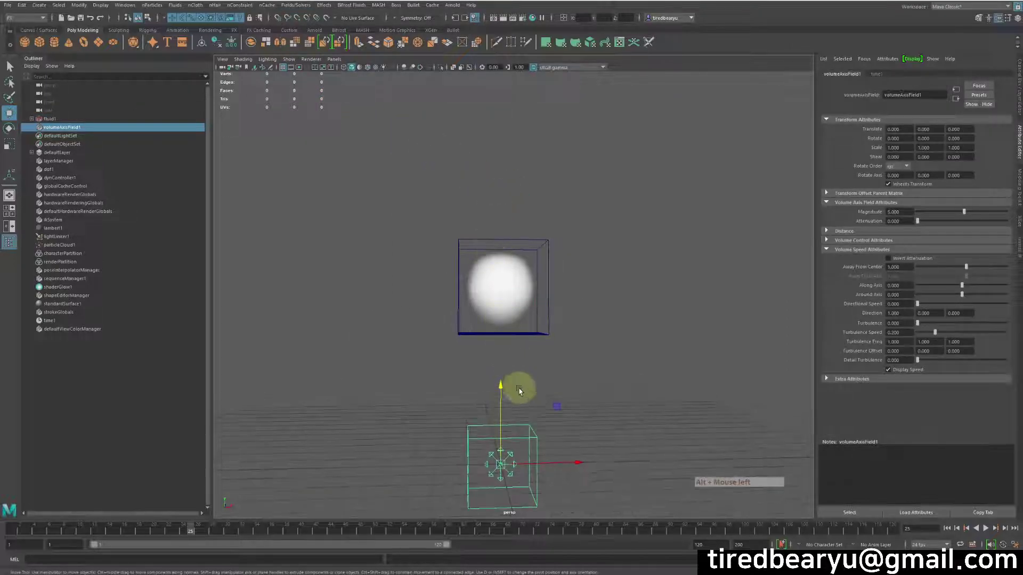
{"action": "middle_click_drag", "start_coordinate": [505, 395], "coordinate": [410, 256]}
Step: Scale the volume axis field uniformly to about 3.63 so it encloses the fluid container, undoing the stray vertical scaling
{"action": "key", "text": "r"}
{"action": "middle_click_drag", "start_coordinate": [484, 278], "coordinate": [846, 319]}
{"action": "left_click_drag", "start_coordinate": [420, 240], "coordinate": [507, 218], "text": "alt"}
{"action": "key", "text": "ctrl+z"}
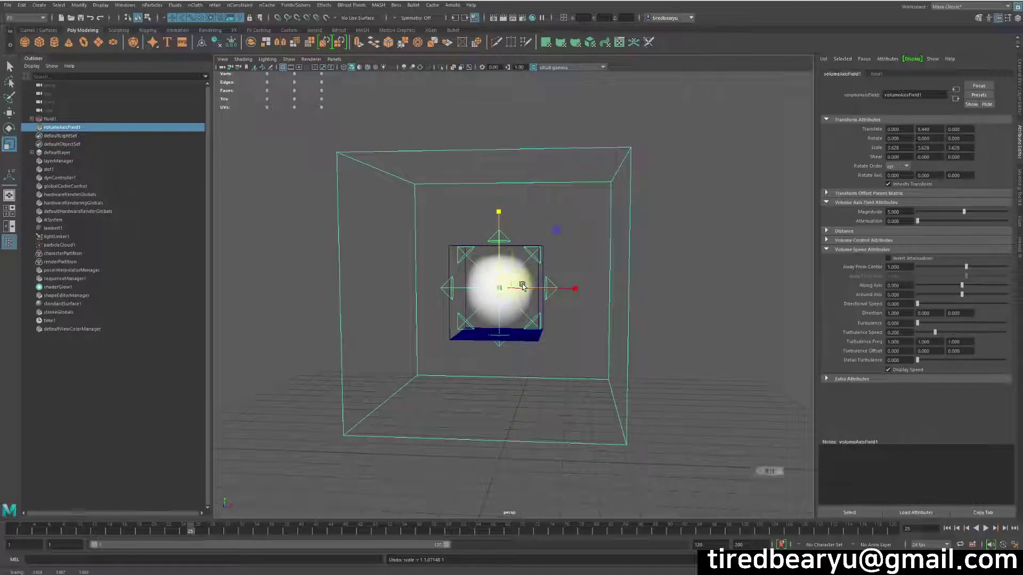
Step: Replay the simulation from the first frame with the cube-shaped field, stop it, and inspect the smoke from several sides
{"action": "left_click_drag", "start_coordinate": [498, 256], "coordinate": [528, 269], "text": "alt"}
{"action": "left_click", "coordinate": [945, 528]}
{"action": "left_click", "coordinate": [986, 528]}
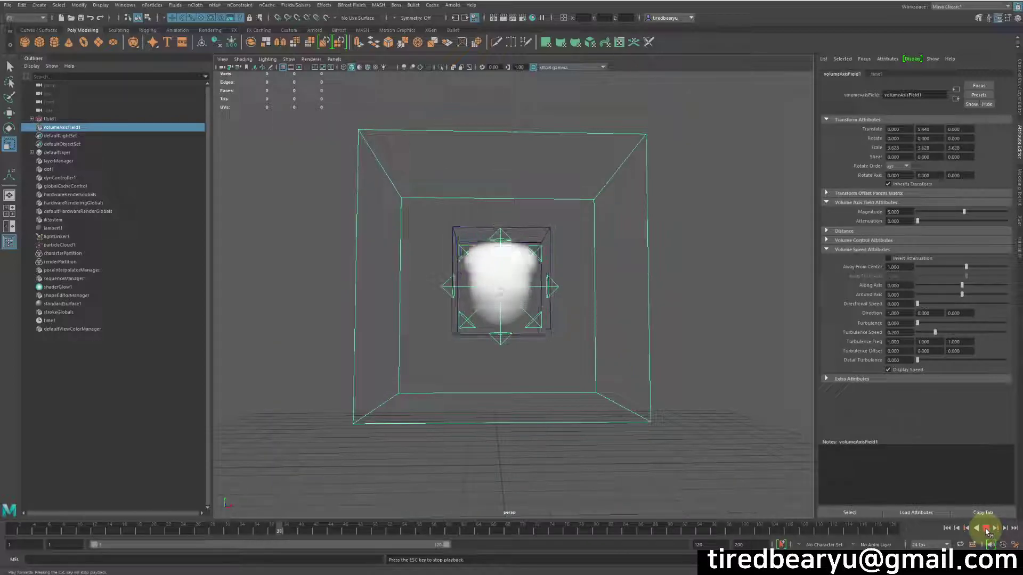
{"action": "left_click", "coordinate": [986, 529]}
{"action": "mouse_move", "coordinate": [500, 290]}
{"action": "left_mouse_down", "text": "alt"}
{"action": "mouse_move", "coordinate": [559, 297]}
{"action": "mouse_move", "coordinate": [498, 292]}
{"action": "mouse_move", "coordinate": [507, 292]}
{"action": "left_mouse_up", "text": "alt"}
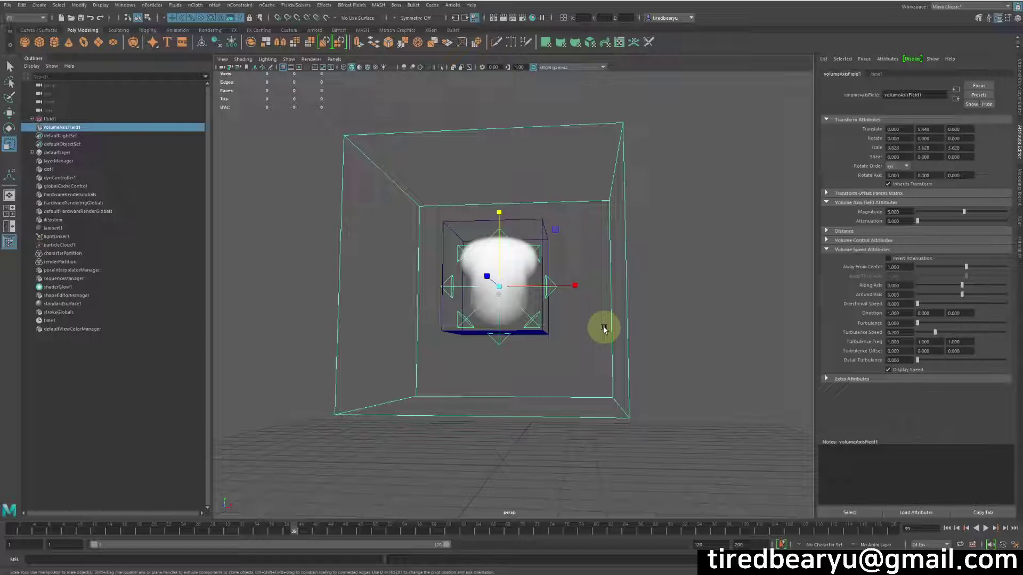
{"action": "left_click_drag", "start_coordinate": [575, 349], "coordinate": [637, 356], "text": "alt"}
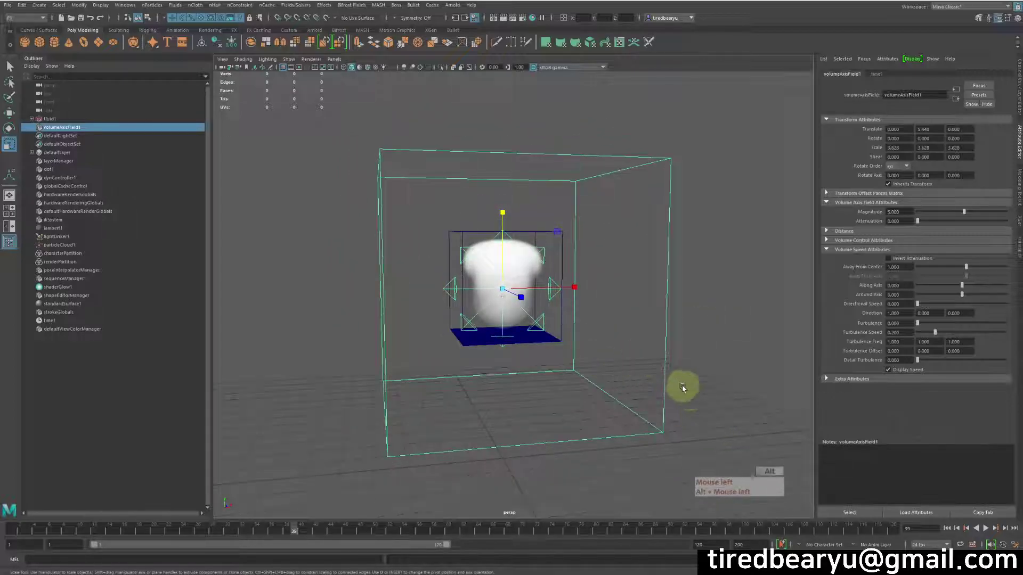
{"action": "left_click_drag", "start_coordinate": [681, 388], "coordinate": [656, 373], "text": "alt"}
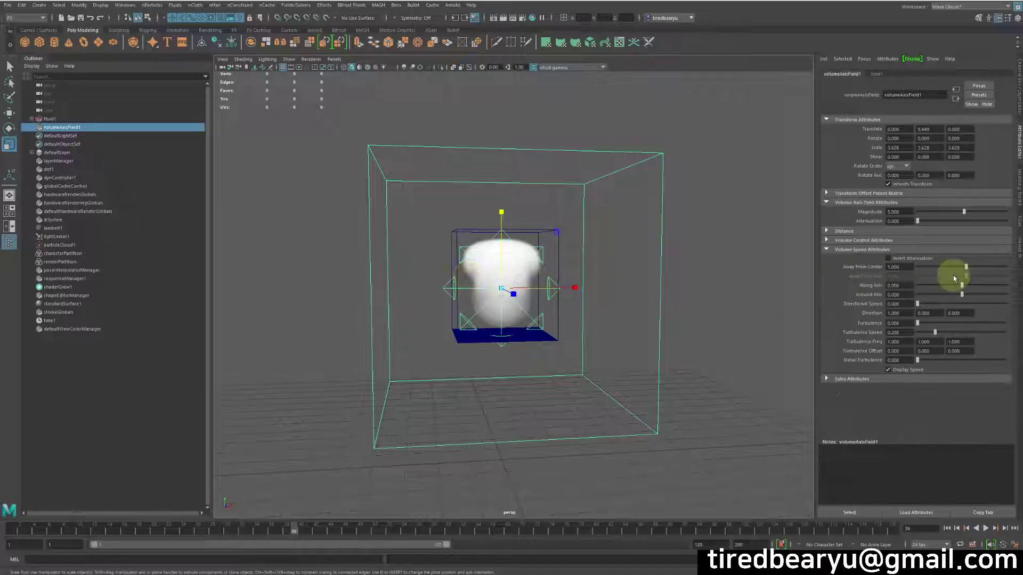
Step: Change the volume axis field's Volume Shape to Cylinder and check the shape around the fluid container
{"action": "left_click", "coordinate": [845, 242]}
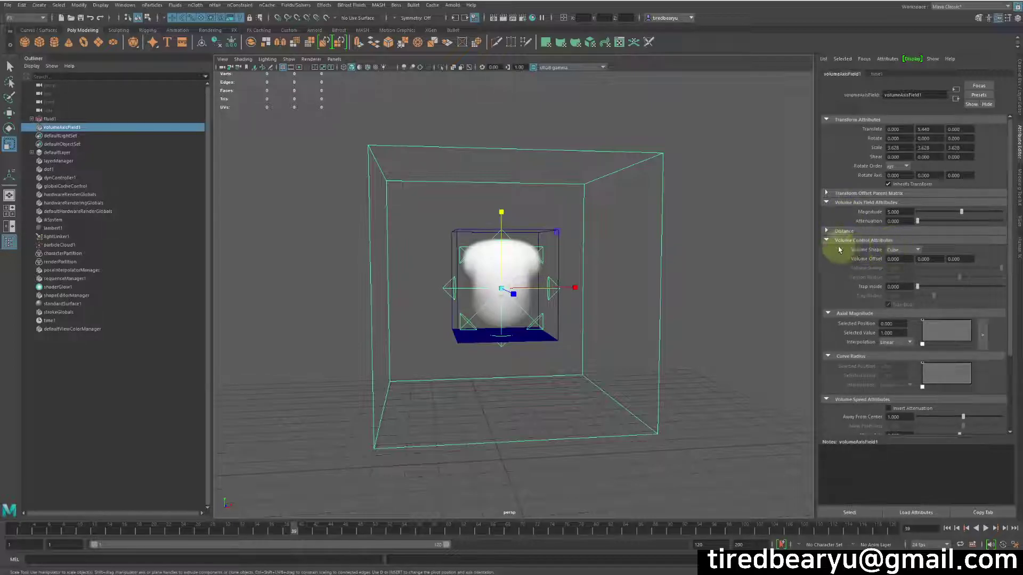
{"action": "left_click", "coordinate": [904, 252]}
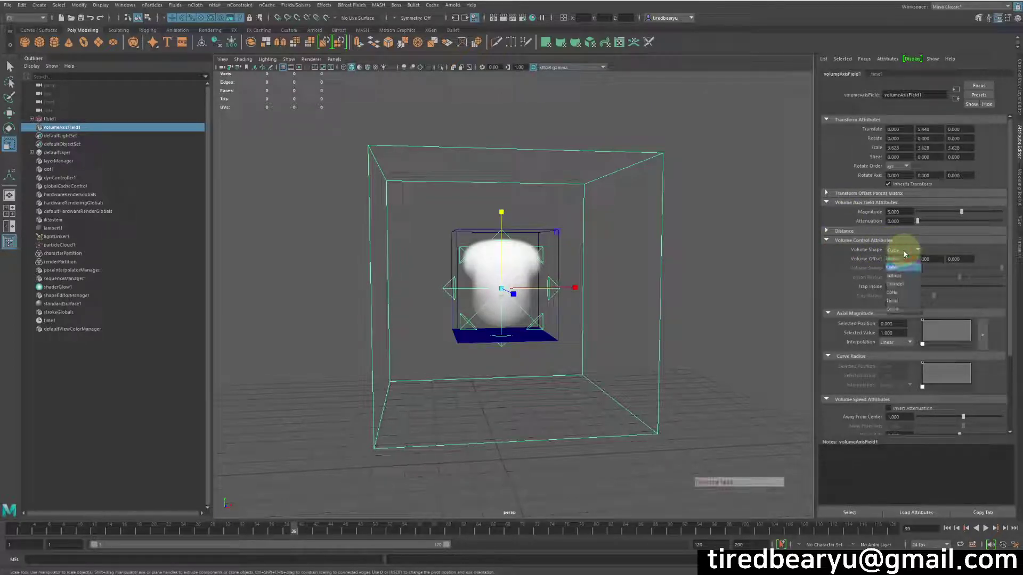
{"action": "left_click", "coordinate": [904, 286]}
{"action": "mouse_move", "coordinate": [666, 305]}
{"action": "left_mouse_down", "text": "alt"}
{"action": "mouse_move", "coordinate": [607, 347]}
{"action": "mouse_move", "coordinate": [659, 304]}
{"action": "left_mouse_up", "text": "alt"}
{"action": "mouse_move", "coordinate": [548, 322]}
{"action": "left_mouse_down", "text": "alt"}
{"action": "mouse_move", "coordinate": [570, 327]}
{"action": "mouse_move", "coordinate": [546, 336]}
{"action": "left_mouse_up", "text": "alt"}
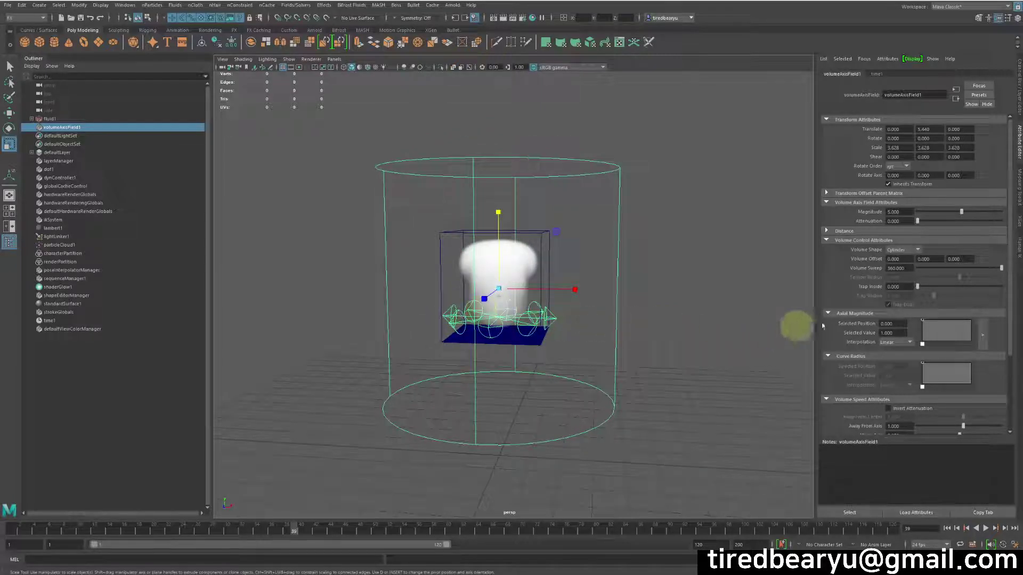
Step: Set the volume axis field's Around Axis speed to 10
{"action": "scroll", "coordinate": [940, 309], "scroll_direction": "down", "scroll_amount": 3}
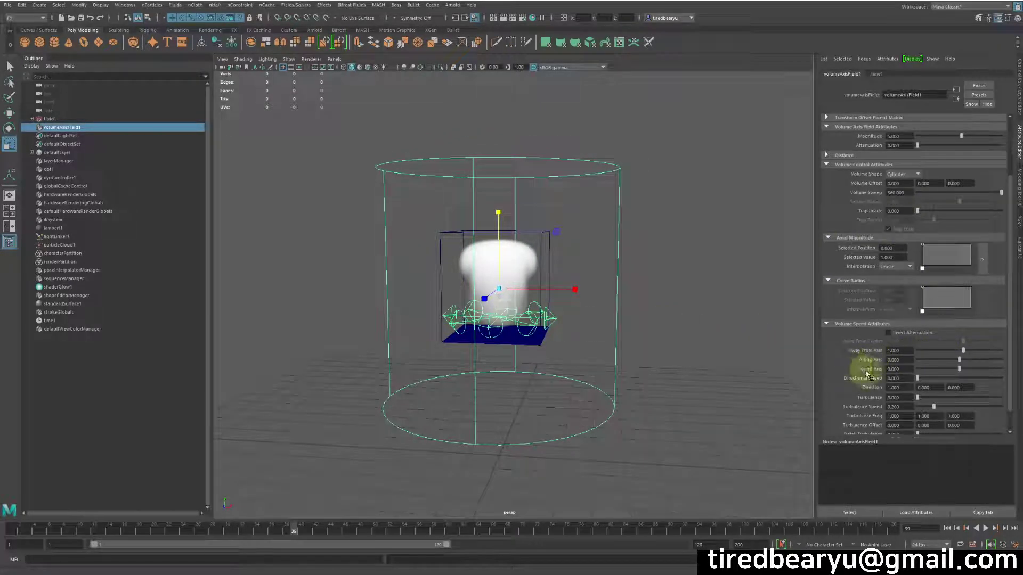
{"action": "left_click_drag", "start_coordinate": [959, 369], "coordinate": [1011, 366]}
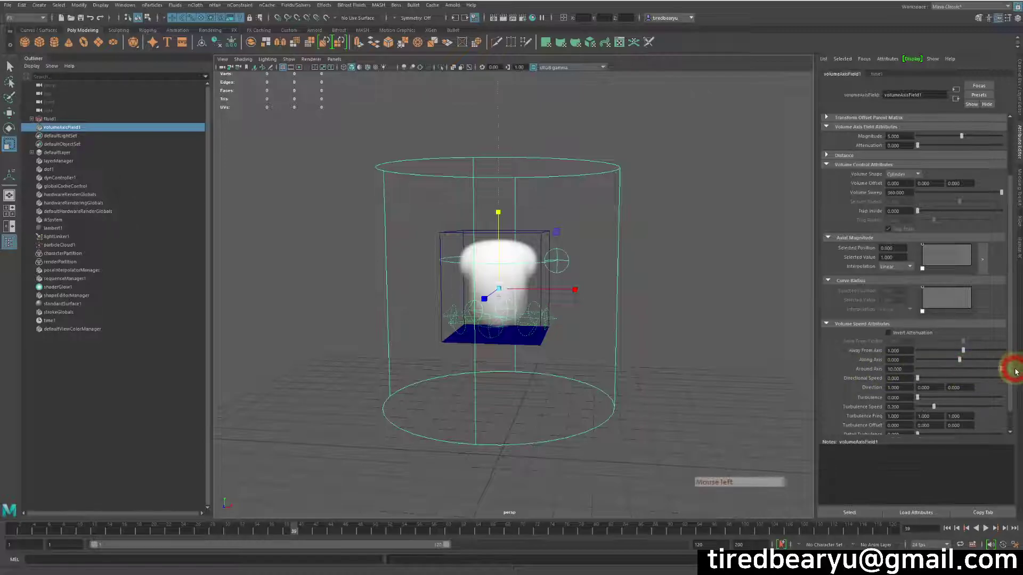
{"action": "mouse_move", "coordinate": [678, 350]}
{"action": "left_mouse_down", "text": "alt"}
{"action": "mouse_move", "coordinate": [591, 356]}
{"action": "mouse_move", "coordinate": [646, 336]}
{"action": "mouse_move", "coordinate": [682, 357]}
{"action": "left_mouse_up", "text": "alt"}
Step: Replay the simulation from the first frame, stop it, and inspect how the smoke swirls inside the cylinder field
{"action": "left_click", "coordinate": [946, 528]}
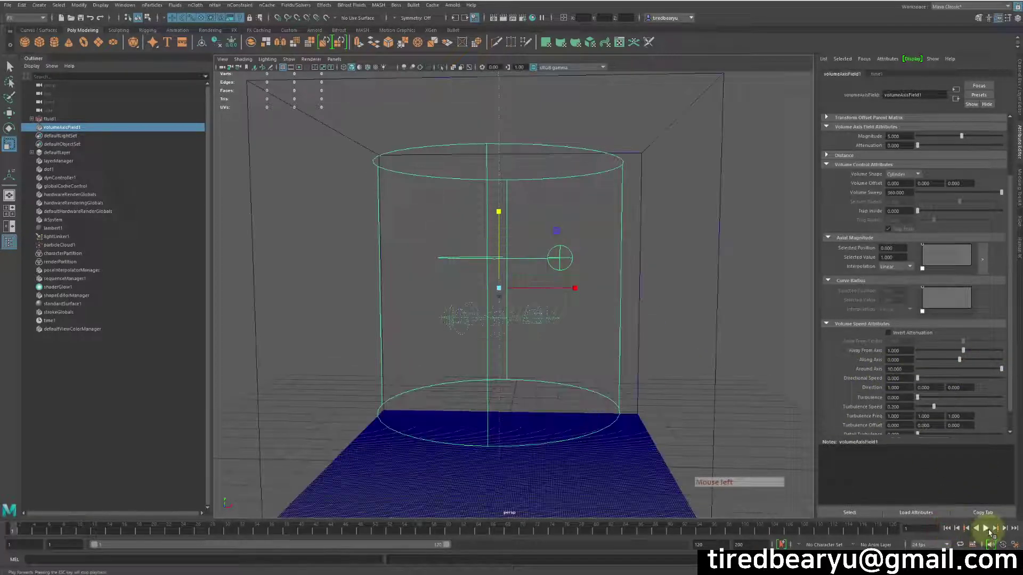
{"action": "left_click", "coordinate": [987, 529]}
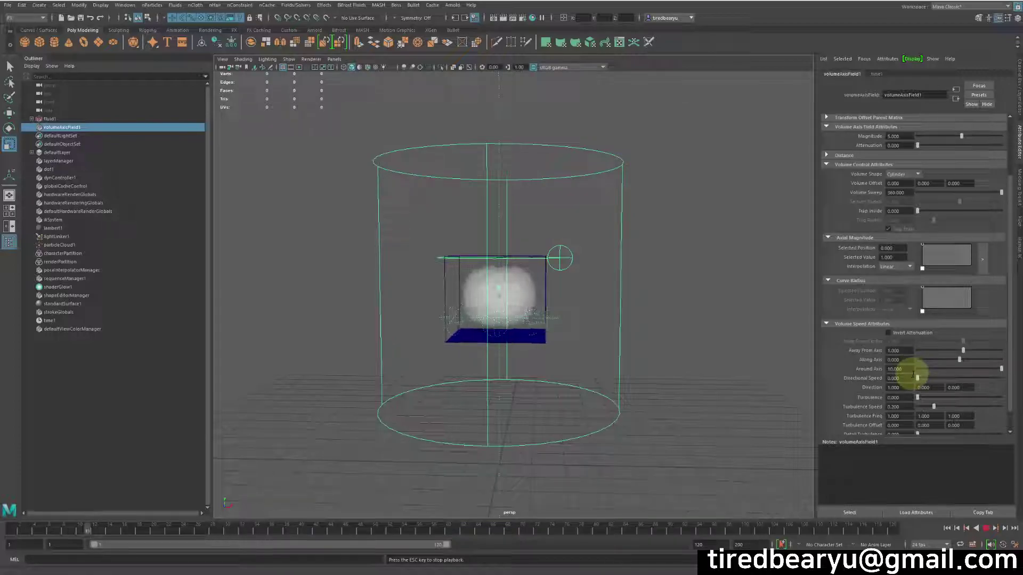
{"action": "left_click_drag", "start_coordinate": [700, 356], "coordinate": [701, 365], "text": "alt"}
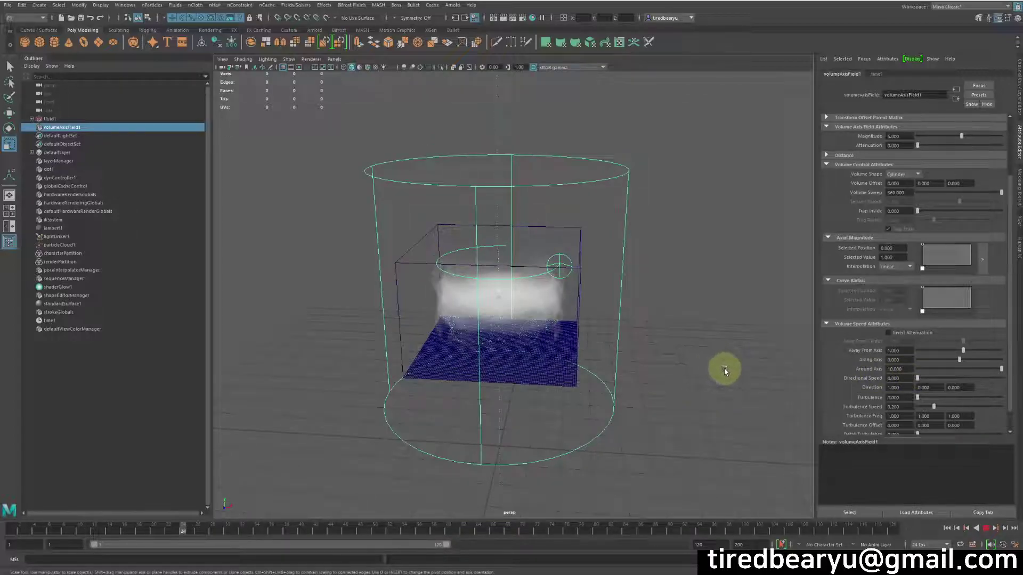
{"action": "left_click", "coordinate": [987, 529]}
{"action": "left_click_drag", "start_coordinate": [701, 381], "coordinate": [685, 359], "text": "alt"}
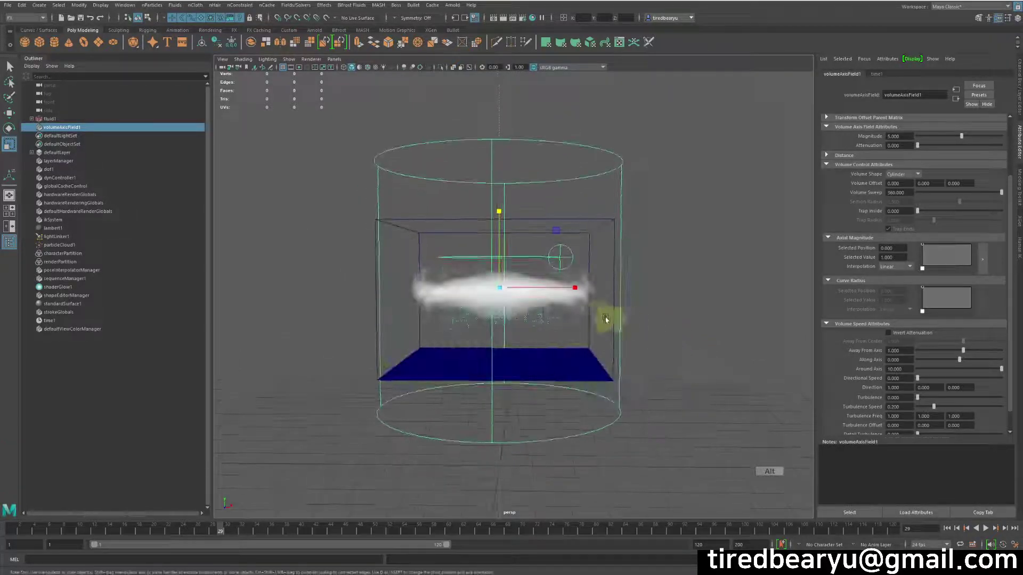
{"action": "left_click_drag", "start_coordinate": [460, 213], "coordinate": [585, 308], "text": "alt"}
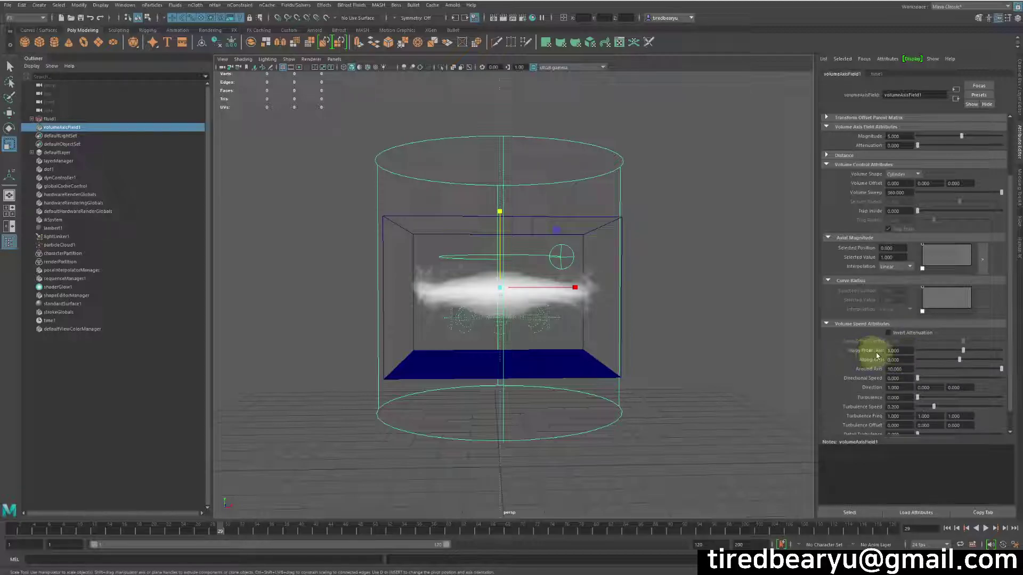
Step: Set the field's Away From Axis speed to -10, replay the simulation from the first frame, and view the smoke from below
{"action": "left_click_drag", "start_coordinate": [746, 341], "coordinate": [656, 325], "text": "alt"}
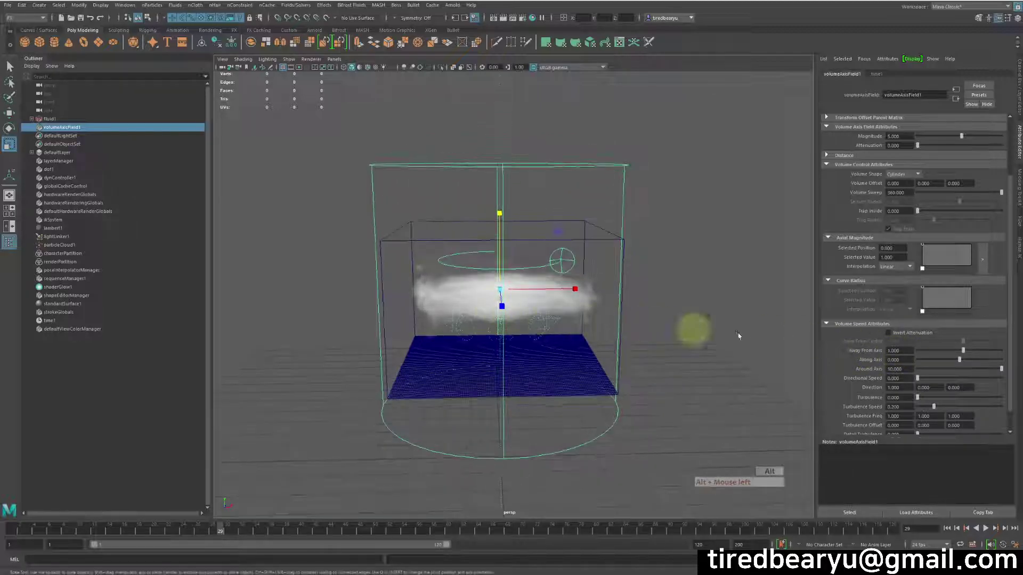
{"action": "left_click_drag", "start_coordinate": [952, 351], "coordinate": [882, 350]}
{"action": "left_click_drag", "start_coordinate": [773, 346], "coordinate": [724, 336], "text": "alt"}
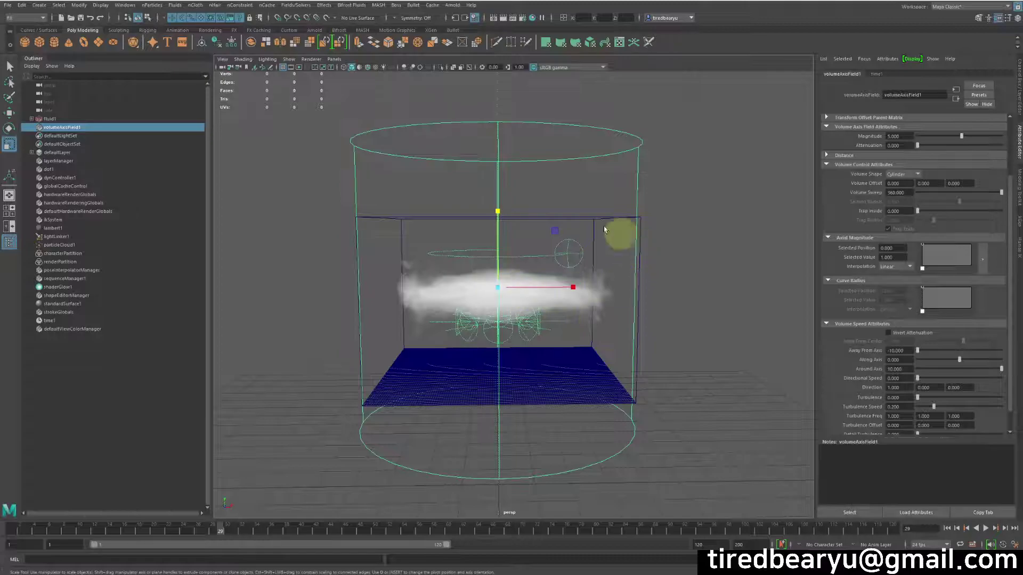
{"action": "left_click", "coordinate": [947, 528]}
{"action": "left_click", "coordinate": [985, 528]}
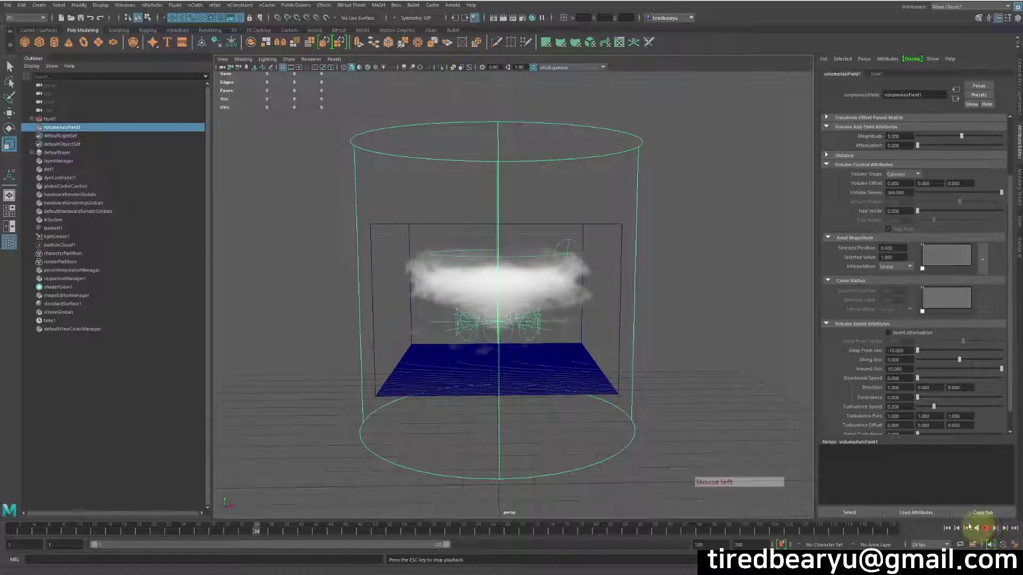
{"action": "left_click", "coordinate": [703, 382]}
{"action": "key", "text": "r"}
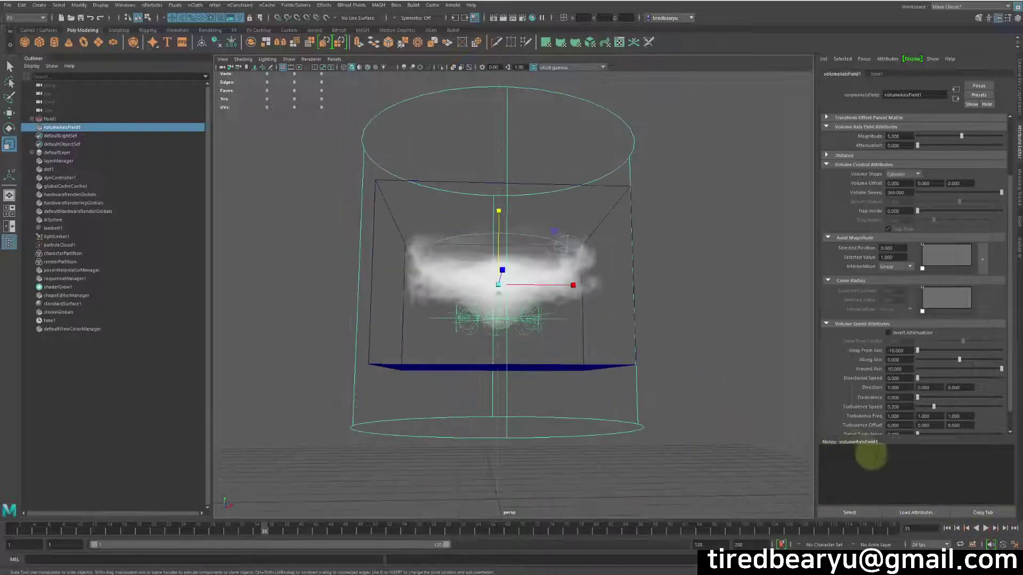
Step: Raise the volume axis field's Along Axis speed to about 3.5
{"action": "left_click", "coordinate": [675, 400]}
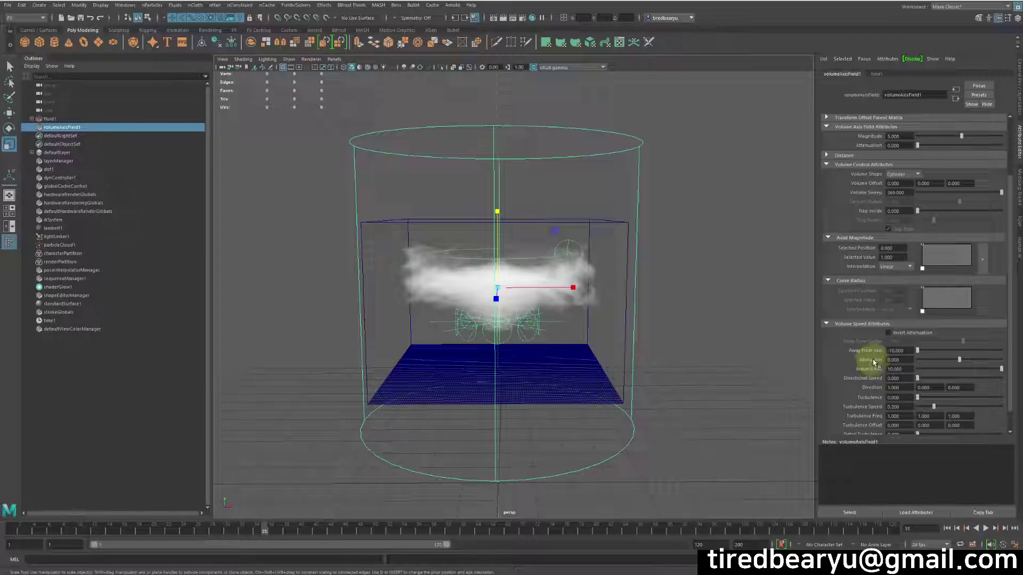
{"action": "left_click_drag", "start_coordinate": [959, 360], "coordinate": [994, 366]}
{"action": "right_click_drag", "start_coordinate": [774, 315], "coordinate": [656, 349], "text": "alt"}
{"action": "mouse_move", "coordinate": [976, 361]}
{"action": "left_mouse_down"}
{"action": "mouse_move", "coordinate": [918, 359]}
{"action": "mouse_move", "coordinate": [978, 364]}
{"action": "left_mouse_up"}
{"action": "right_click_drag", "start_coordinate": [590, 361], "coordinate": [641, 322], "text": "alt"}
{"action": "left_click_drag", "start_coordinate": [980, 362], "coordinate": [971, 358]}
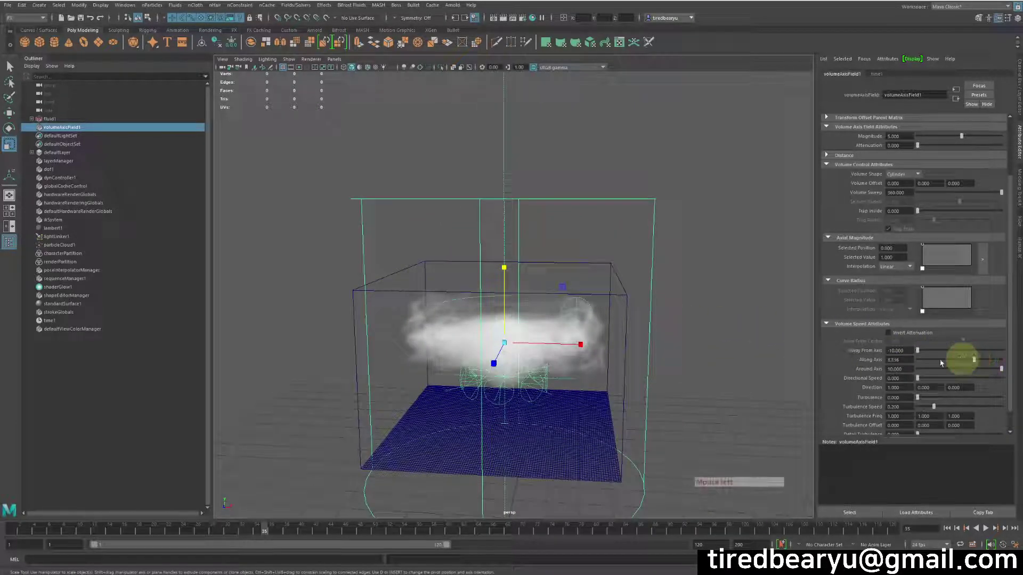
{"action": "left_click_drag", "start_coordinate": [727, 346], "coordinate": [721, 338], "text": "alt"}
{"action": "mouse_move", "coordinate": [721, 338]}
{"action": "middle_mouse_down", "text": "alt"}
{"action": "mouse_move", "coordinate": [737, 304]}
{"action": "mouse_move", "coordinate": [717, 324]}
{"action": "middle_mouse_up", "text": "alt"}
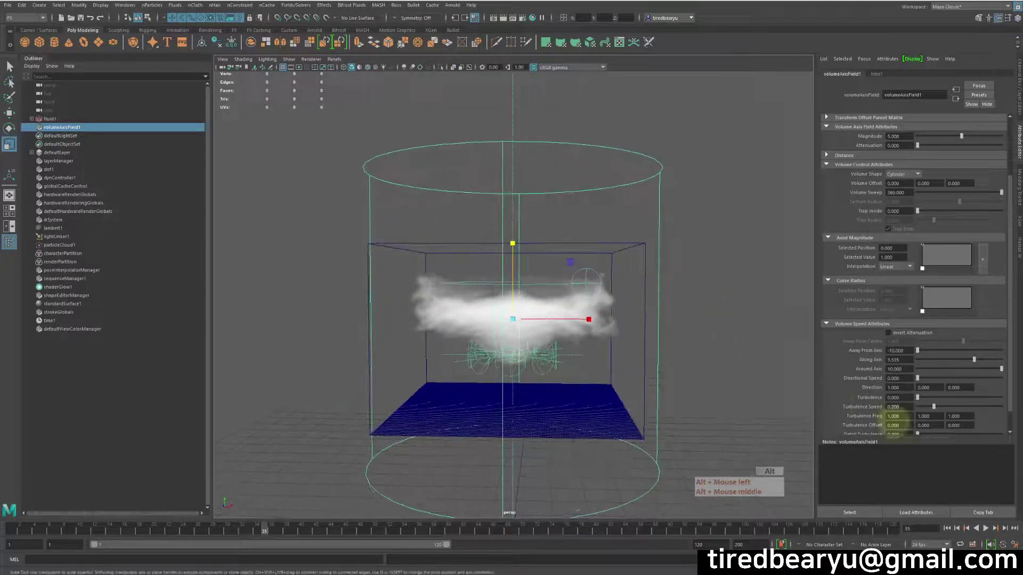
Step: Replay the simulation from the first frame, stop it, and inspect the shape of the rising smoke funnel
{"action": "left_click", "coordinate": [946, 529]}
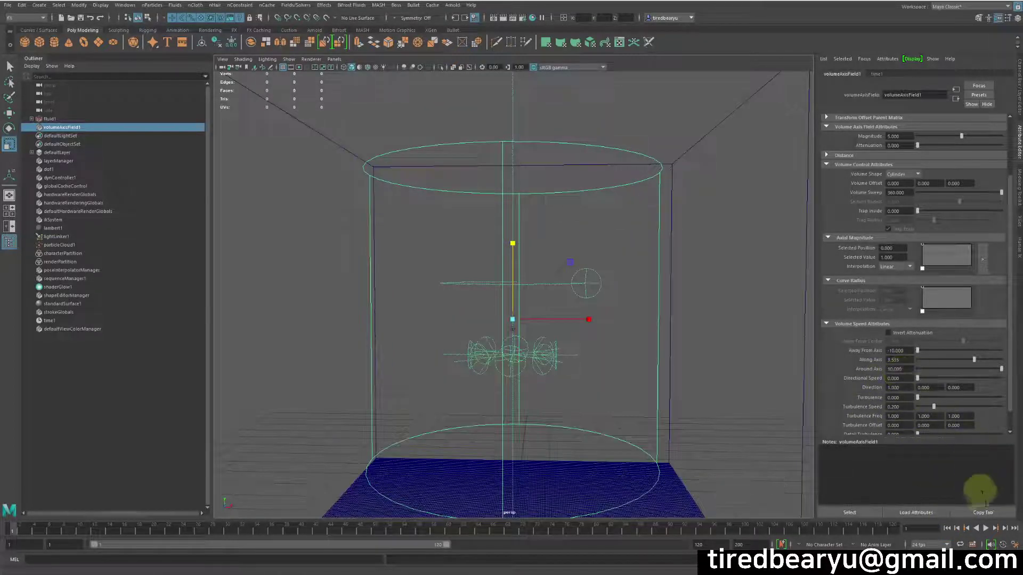
{"action": "left_click", "coordinate": [986, 529]}
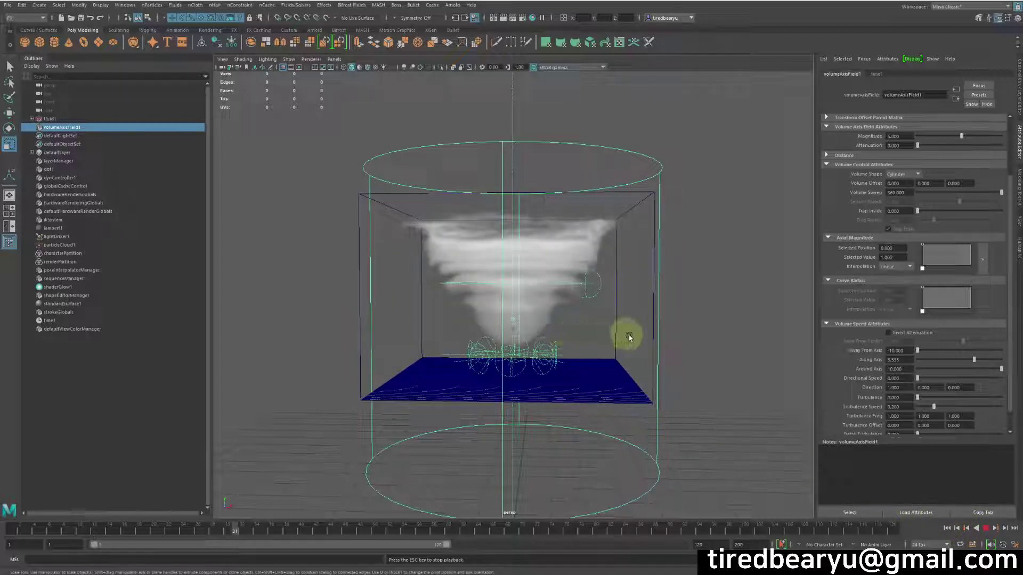
{"action": "left_click", "coordinate": [987, 529]}
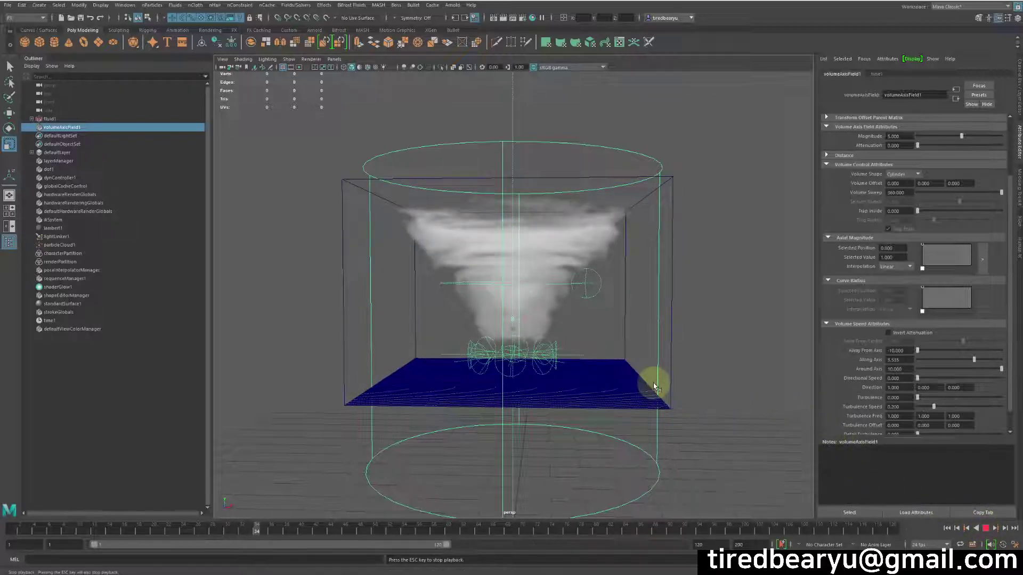
{"action": "mouse_move", "coordinate": [667, 366]}
{"action": "left_mouse_down", "text": "alt"}
{"action": "mouse_move", "coordinate": [713, 371]}
{"action": "mouse_move", "coordinate": [660, 361]}
{"action": "left_mouse_up", "text": "alt"}
{"action": "right_click_drag", "start_coordinate": [660, 361], "coordinate": [715, 359], "text": "alt"}
{"action": "left_click_drag", "start_coordinate": [714, 359], "coordinate": [501, 338], "text": "alt"}
Step: Try a Turbulence of about 1.6 on the volume axis field and play the simulation to check the smoke
{"action": "left_click_drag", "start_coordinate": [885, 401], "coordinate": [927, 402], "text": "ctrl"}
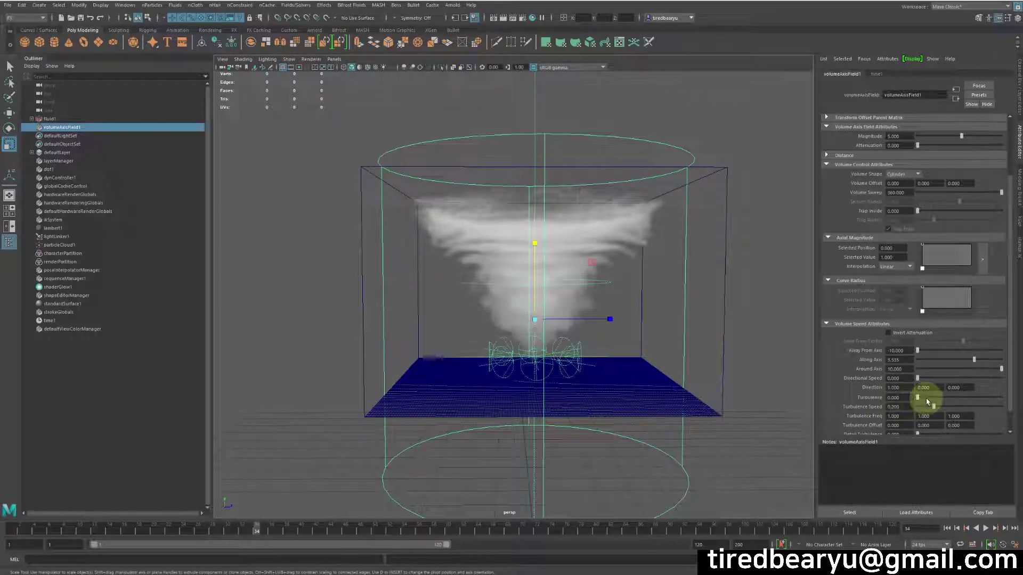
{"action": "left_click", "coordinate": [931, 398]}
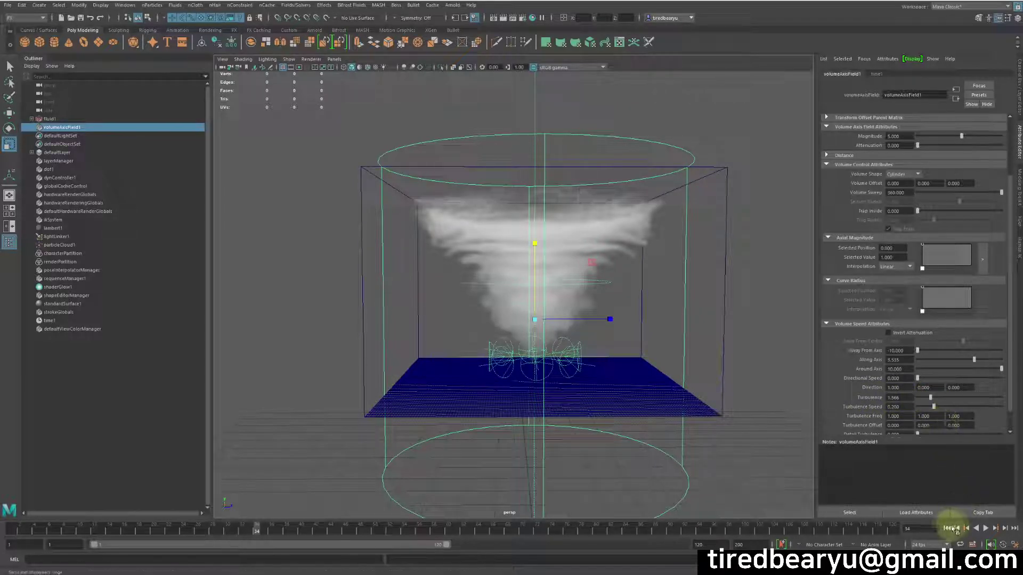
{"action": "left_click", "coordinate": [978, 531]}
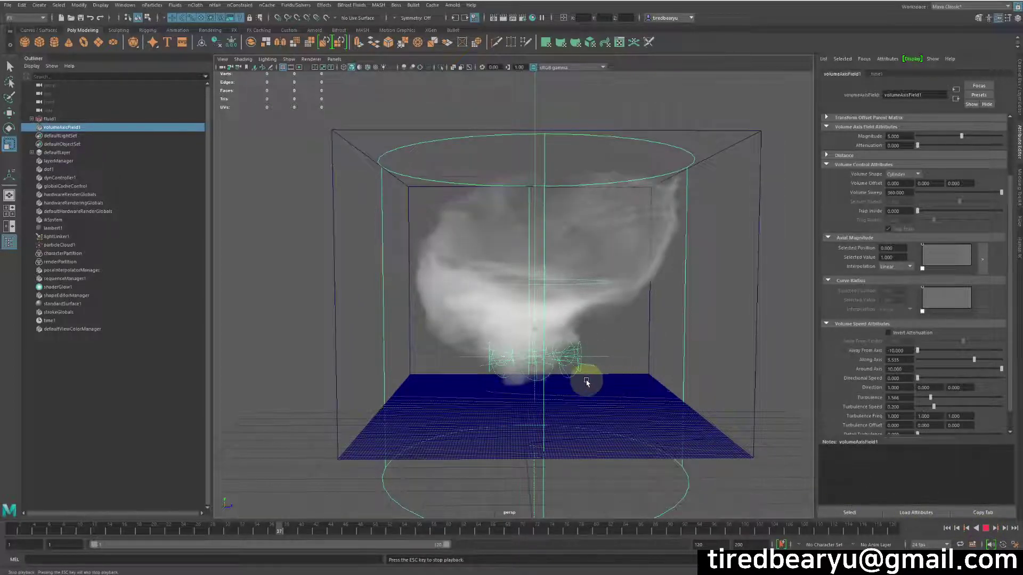
{"action": "key", "text": "Escape"}
{"action": "left_click_drag", "start_coordinate": [605, 382], "coordinate": [650, 381], "text": "alt"}
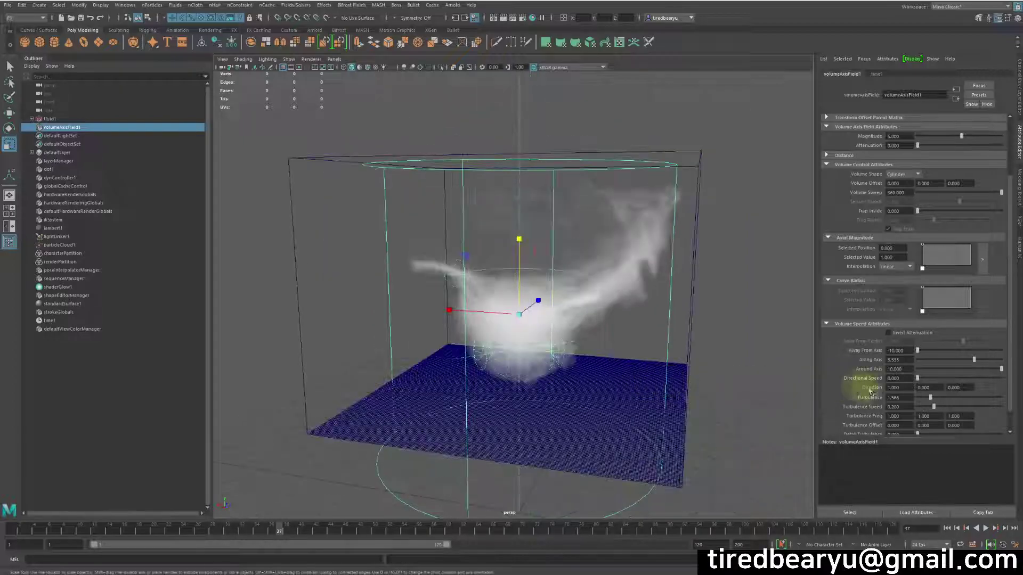
Step: Set the volume axis field's Turbulence to 0.5
{"action": "double_click", "coordinate": [895, 398]}
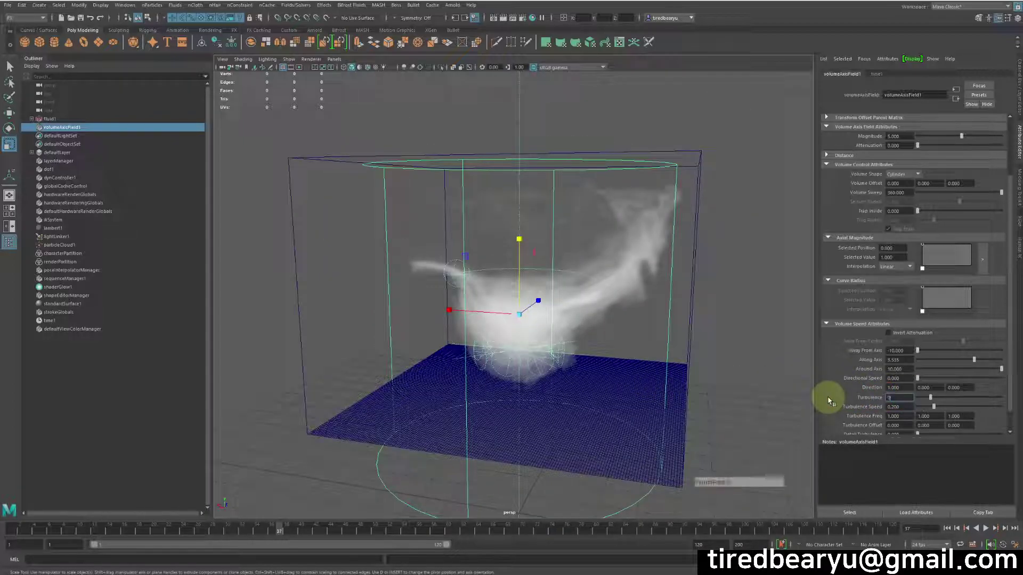
{"action": "type", "text": "0.5"}
{"action": "key", "text": "Return"}
{"action": "left_click_drag", "start_coordinate": [598, 410], "coordinate": [501, 373], "text": "alt"}
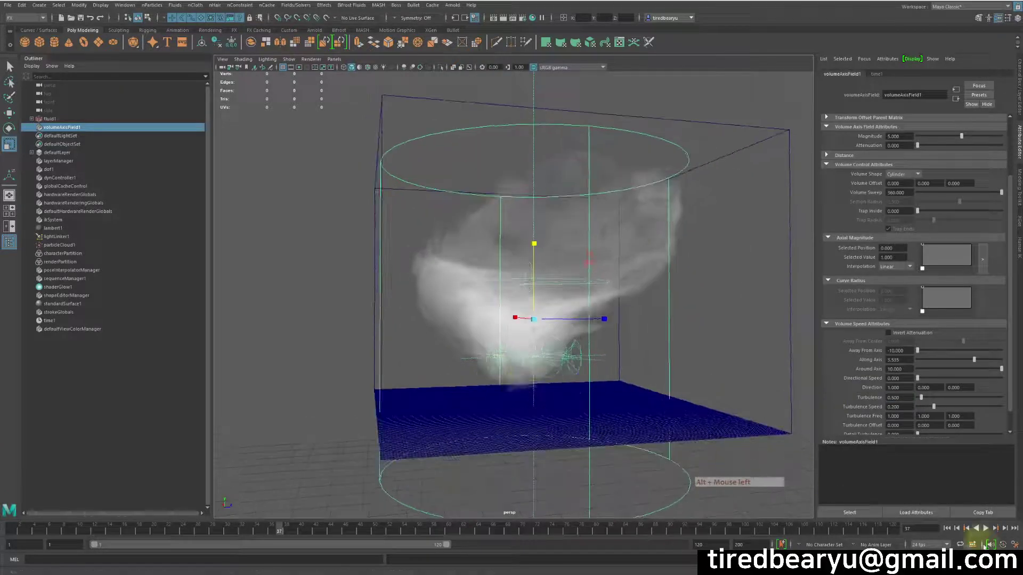
Step: Replay the simulation from the first frame, stop it, and examine the tornado's shape up close
{"action": "left_click", "coordinate": [966, 528]}
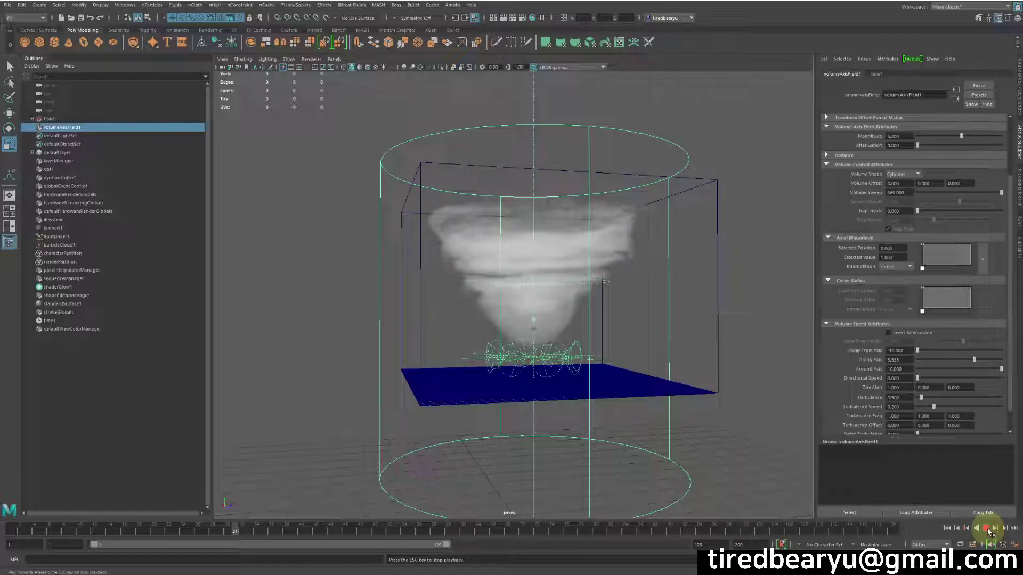
{"action": "left_click", "coordinate": [988, 531]}
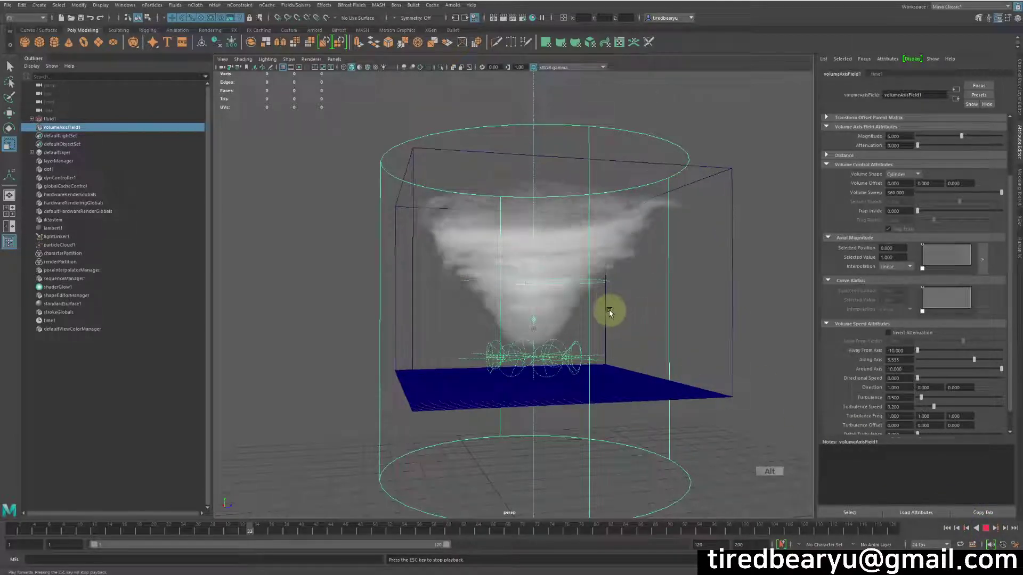
{"action": "left_click_drag", "start_coordinate": [637, 317], "coordinate": [667, 322], "text": "alt"}
{"action": "right_click_drag", "start_coordinate": [667, 322], "coordinate": [713, 322], "text": "alt"}
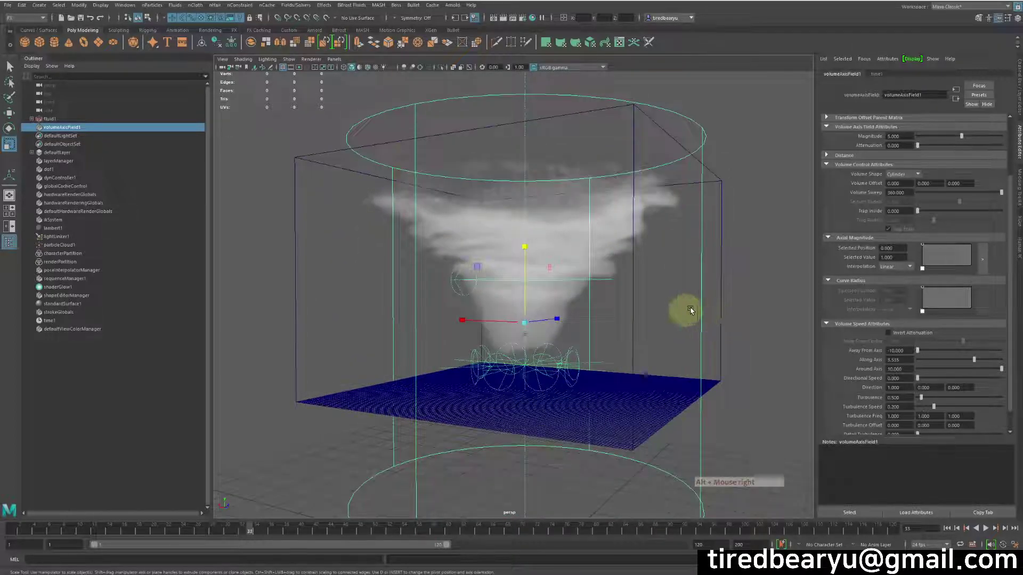
Step: Set the fluid container's Boundary Draw to None to hide its bounding box around the smoke
{"action": "left_click", "coordinate": [66, 124]}
{"action": "left_click_drag", "start_coordinate": [768, 274], "coordinate": [785, 272], "text": "alt"}
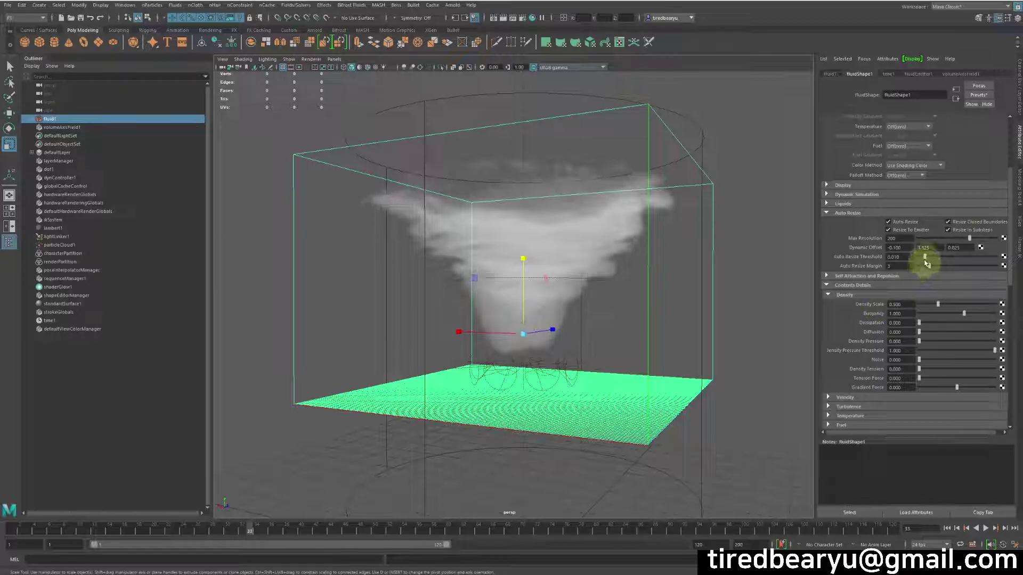
{"action": "scroll", "coordinate": [915, 260], "scroll_direction": "up", "scroll_amount": 3}
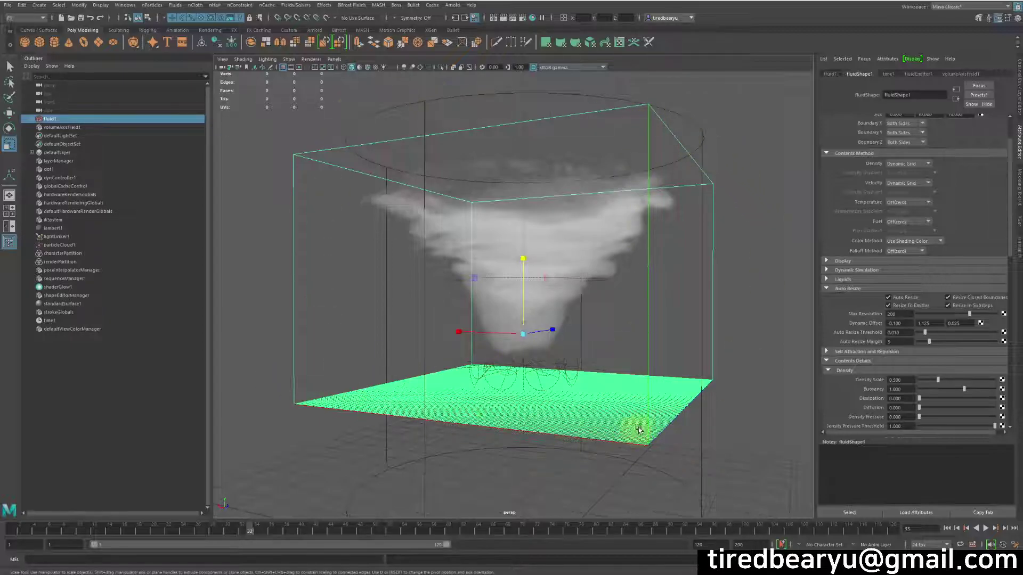
{"action": "left_click", "coordinate": [852, 265]}
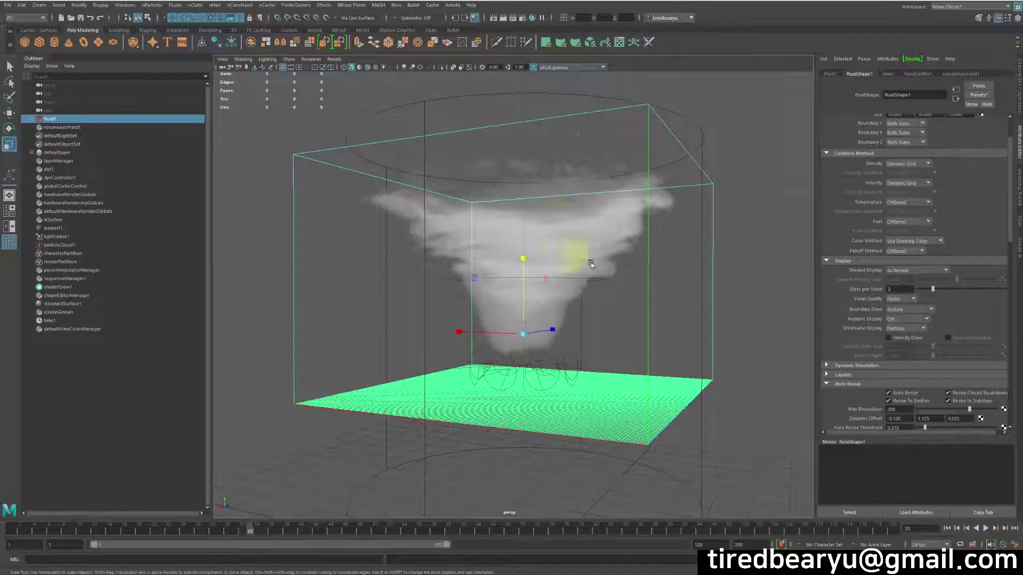
{"action": "left_click", "coordinate": [916, 312]}
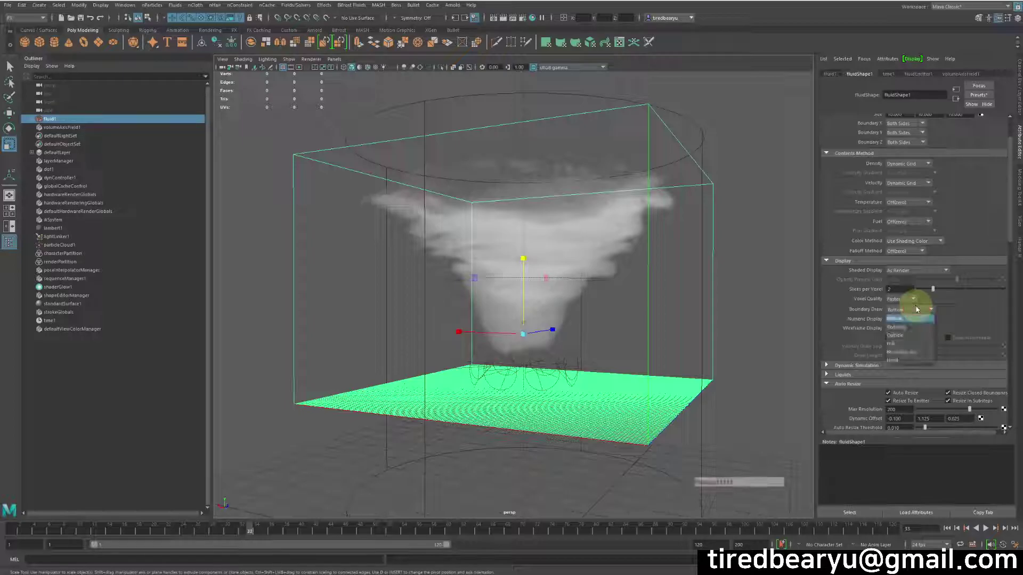
{"action": "left_click", "coordinate": [912, 360]}
{"action": "mouse_move", "coordinate": [783, 365]}
{"action": "left_mouse_down", "text": "alt"}
{"action": "mouse_move", "coordinate": [678, 358]}
{"action": "mouse_move", "coordinate": [714, 370]}
{"action": "mouse_move", "coordinate": [726, 337]}
{"action": "mouse_move", "coordinate": [742, 346]}
{"action": "mouse_move", "coordinate": [682, 343]}
{"action": "left_mouse_up", "text": "alt"}
{"action": "right_click_drag", "start_coordinate": [682, 342], "coordinate": [683, 317], "text": "alt"}
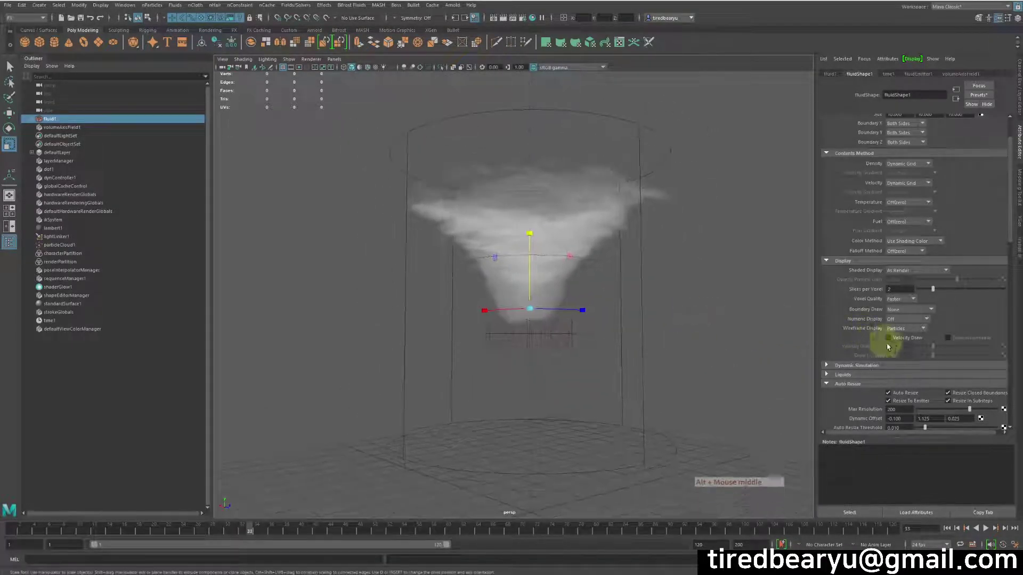
Step: Change the fluid's shading color from white to the sandy tan swatch in the color history
{"action": "scroll", "coordinate": [891, 351], "scroll_direction": "down", "scroll_amount": 3}
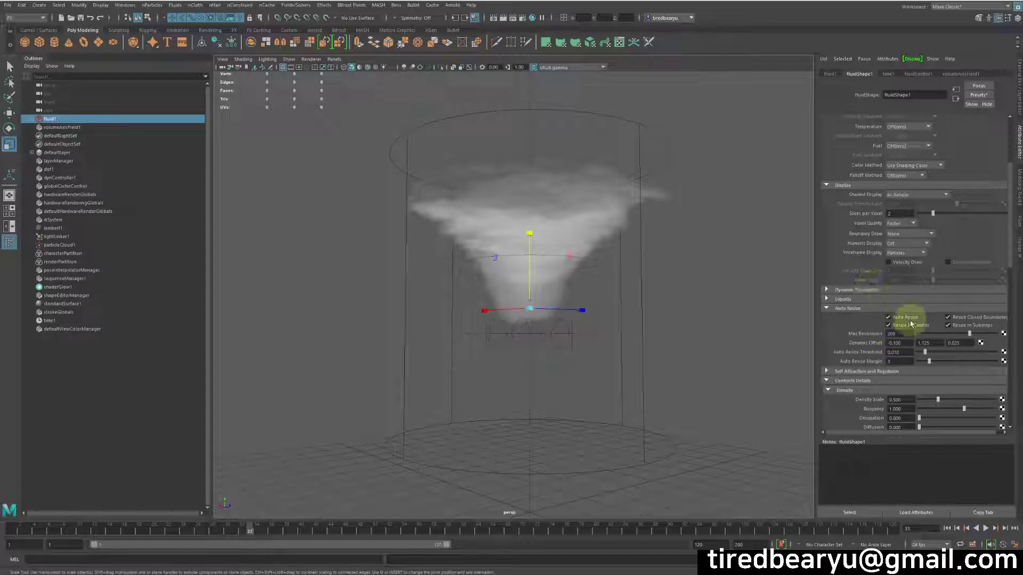
{"action": "scroll", "coordinate": [920, 334], "scroll_direction": "down", "scroll_amount": 5}
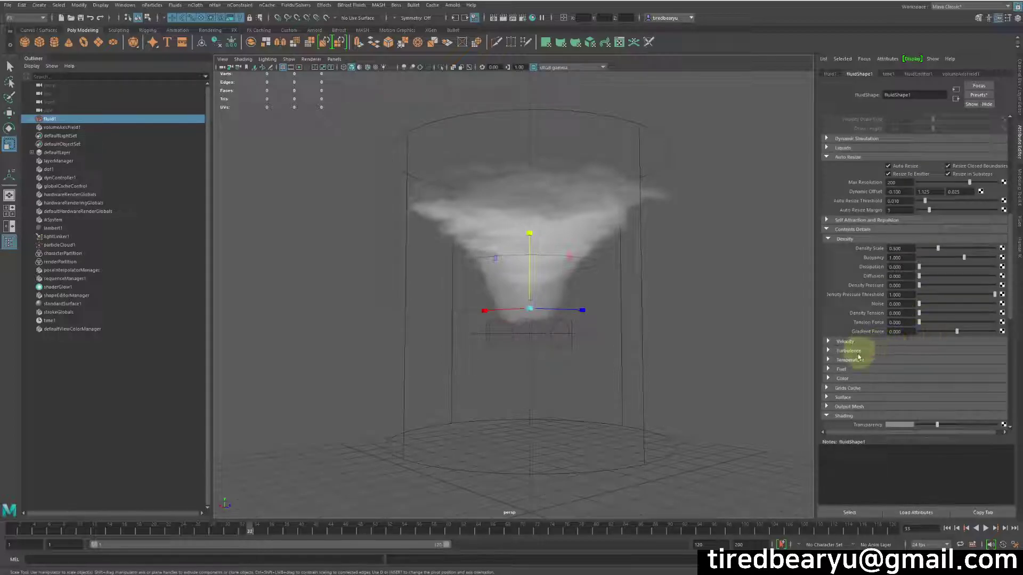
{"action": "scroll", "coordinate": [852, 389], "scroll_direction": "down", "scroll_amount": 2}
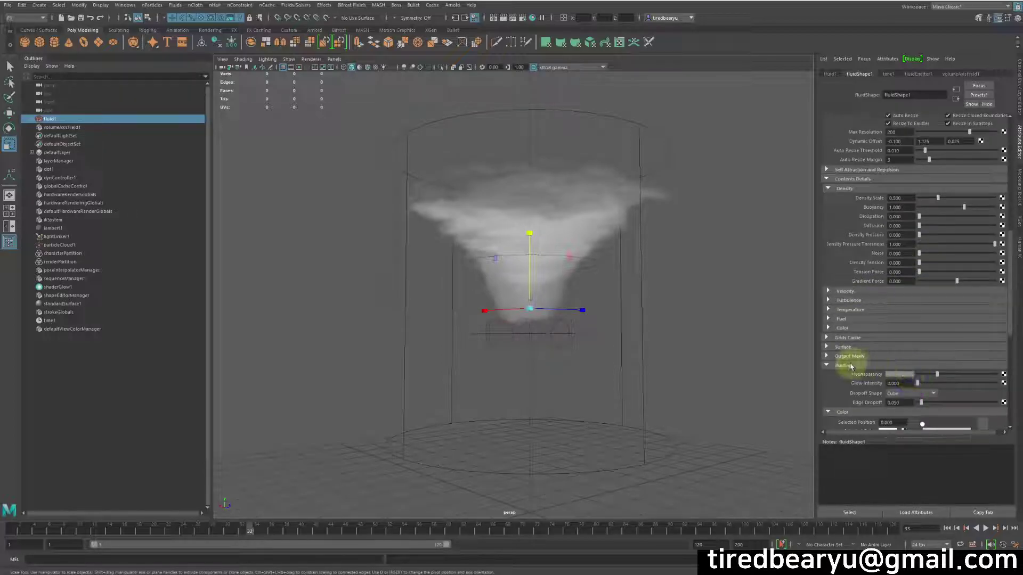
{"action": "left_click_drag", "start_coordinate": [680, 341], "coordinate": [703, 345], "text": "alt"}
{"action": "scroll", "coordinate": [908, 350], "scroll_direction": "down", "scroll_amount": 4}
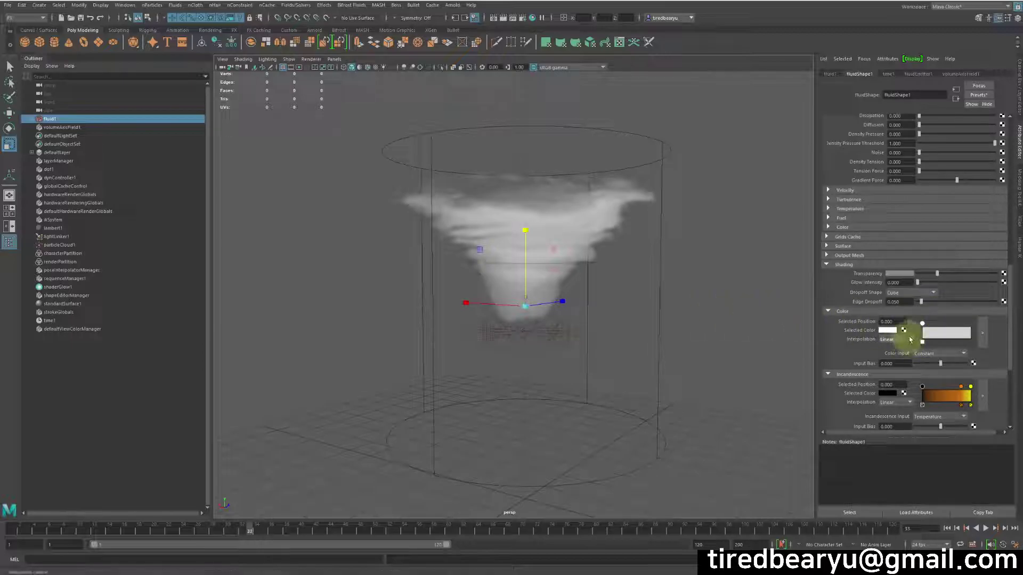
{"action": "right_click_drag", "start_coordinate": [662, 262], "coordinate": [728, 255], "text": "alt"}
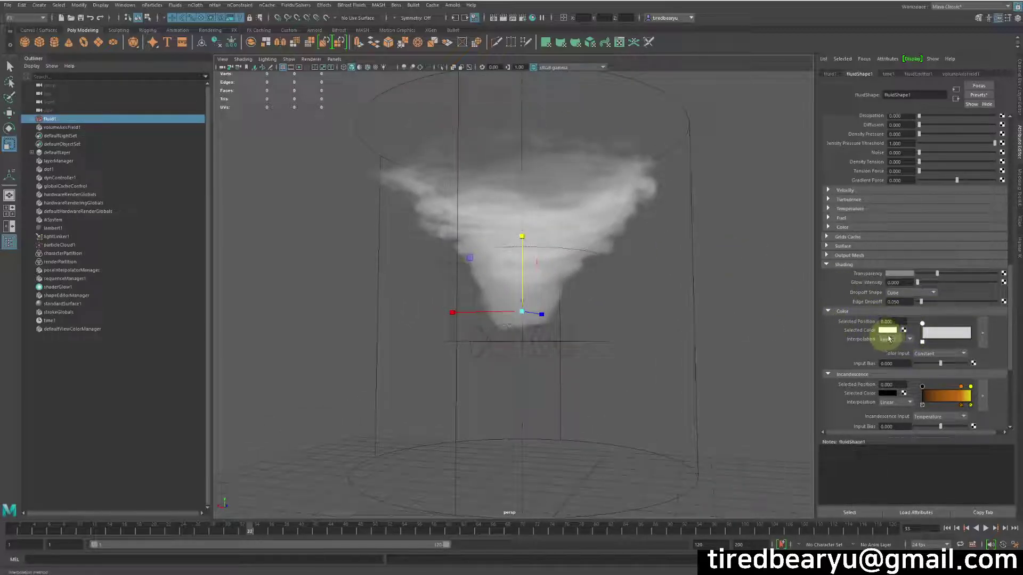
{"action": "left_click", "coordinate": [888, 330]}
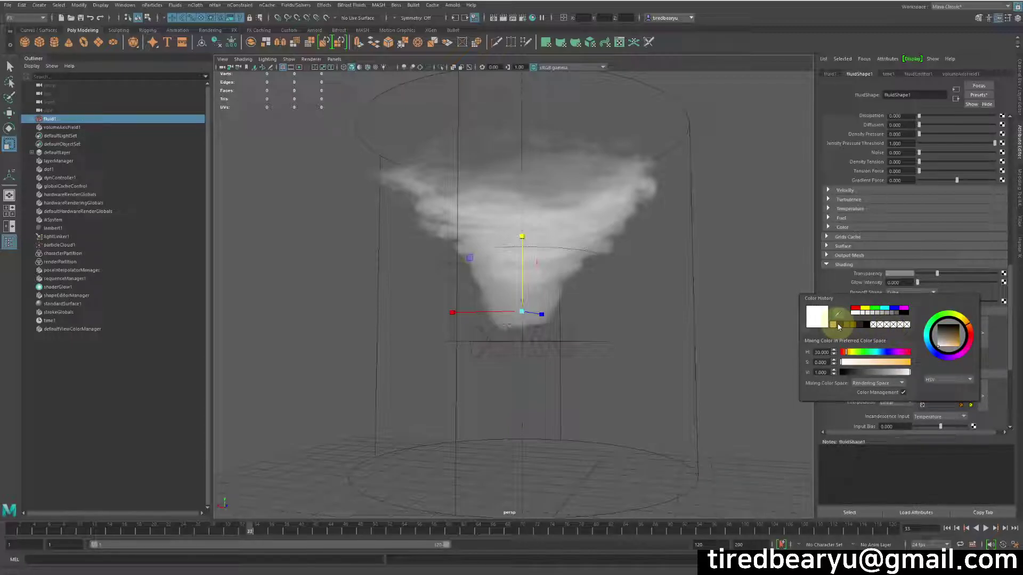
{"action": "left_click", "coordinate": [834, 324]}
{"action": "left_click_drag", "start_coordinate": [739, 325], "coordinate": [678, 325], "text": "alt"}
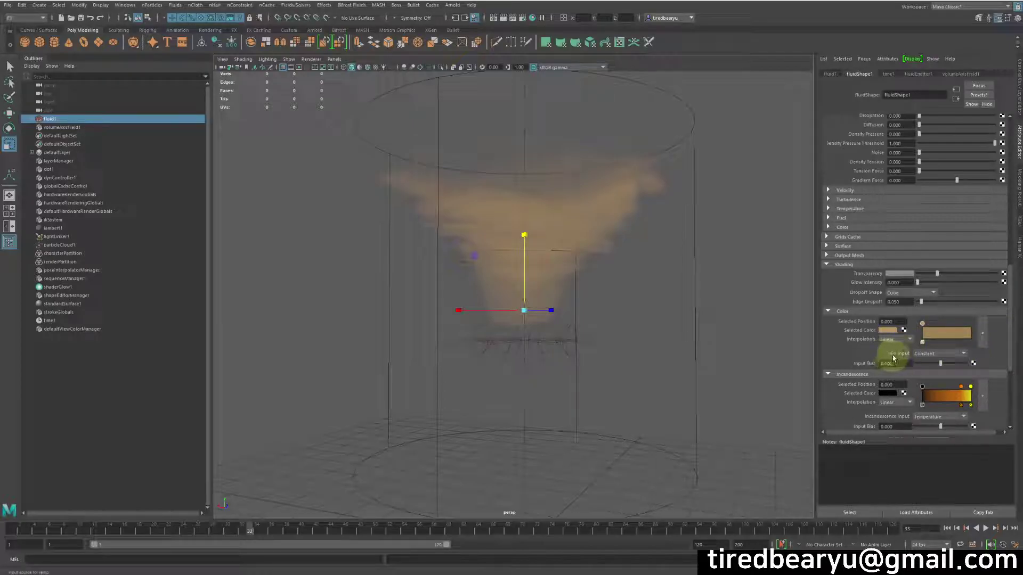
Step: Set the fluid shading's Color Input to Density
{"action": "left_click", "coordinate": [932, 356]}
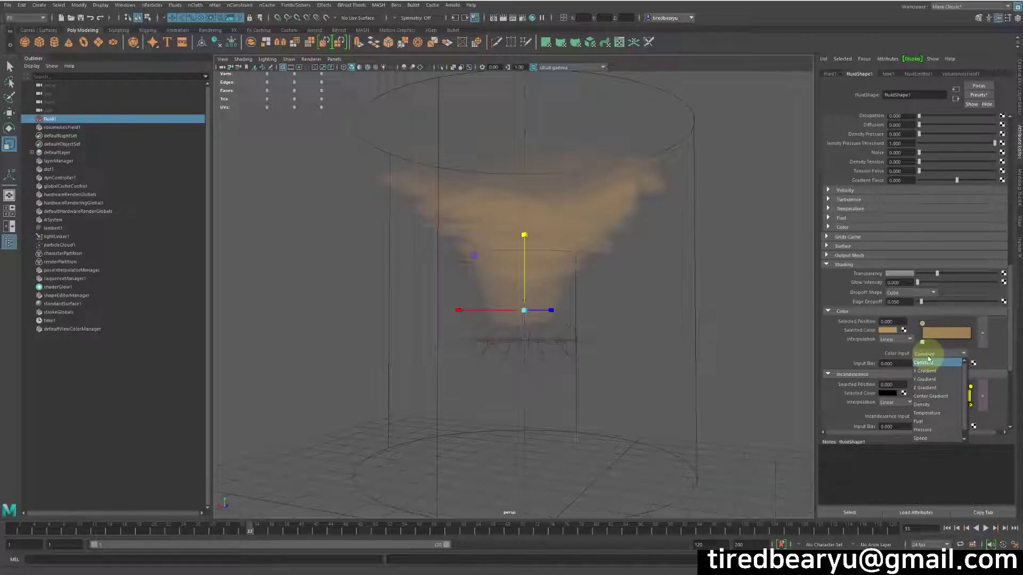
{"action": "scroll", "coordinate": [952, 407], "scroll_direction": "down", "scroll_amount": 1}
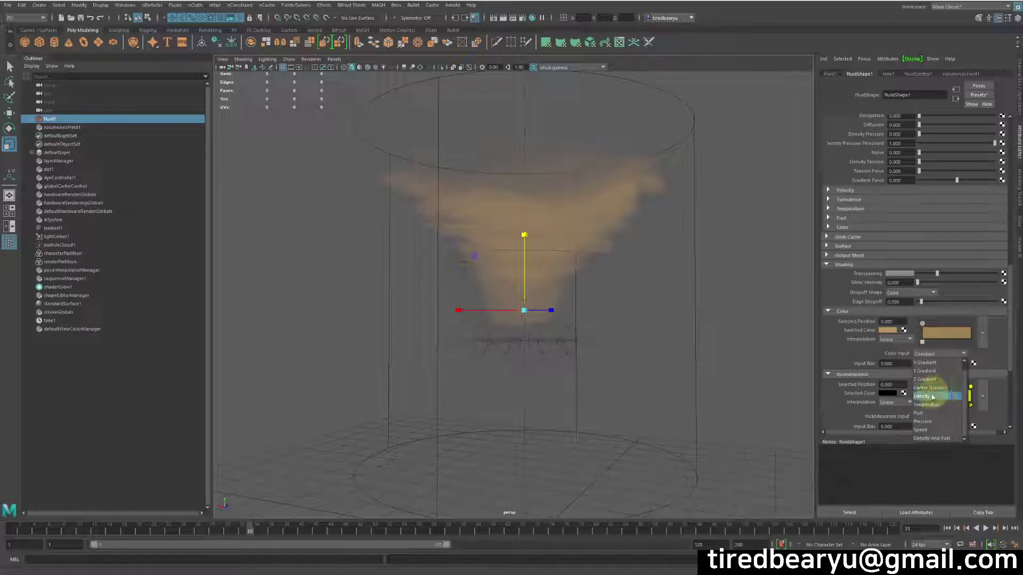
{"action": "left_click", "coordinate": [931, 397]}
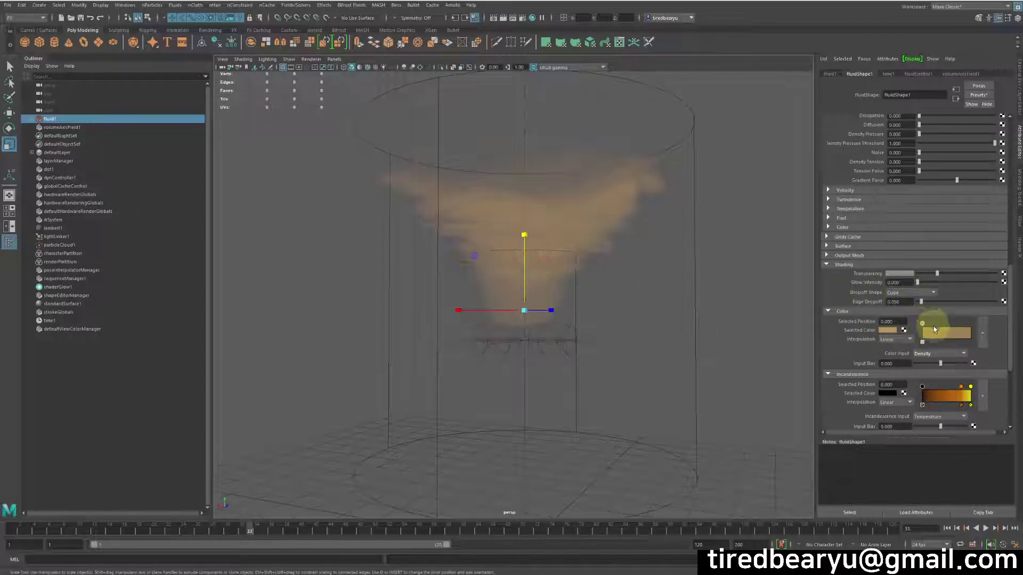
Step: Add a color marker at position 1.000 of the fluid's color ramp and make it dark brown
{"action": "left_click", "coordinate": [968, 335]}
{"action": "left_click", "coordinate": [890, 331]}
{"action": "left_click", "coordinate": [891, 335]}
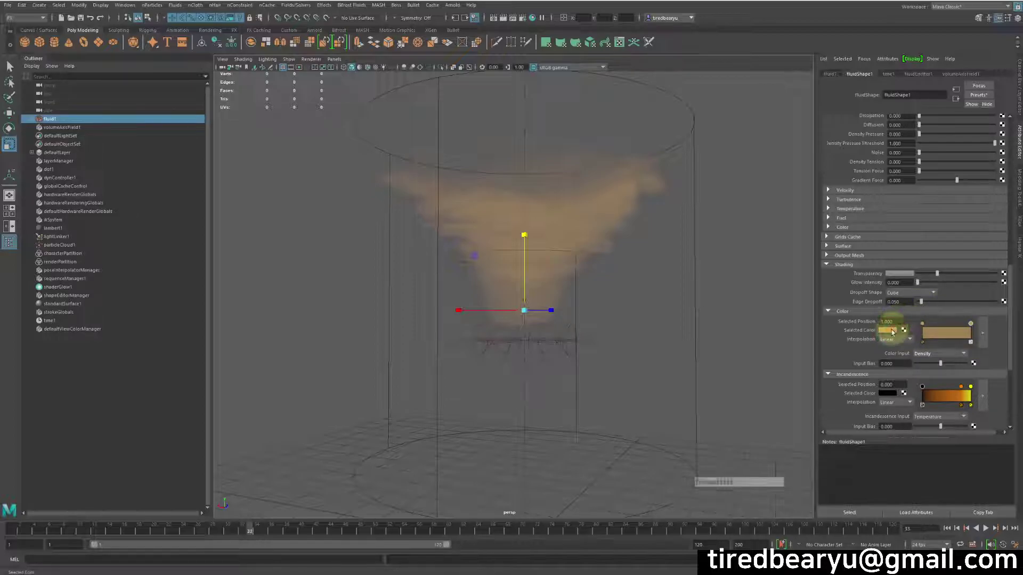
{"action": "left_click", "coordinate": [844, 324]}
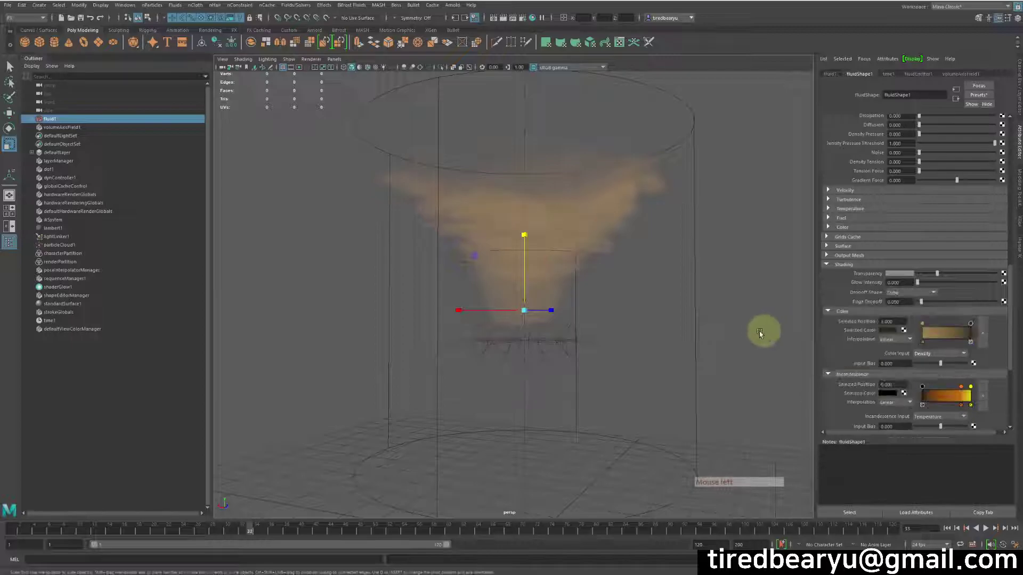
{"action": "left_click", "coordinate": [971, 324]}
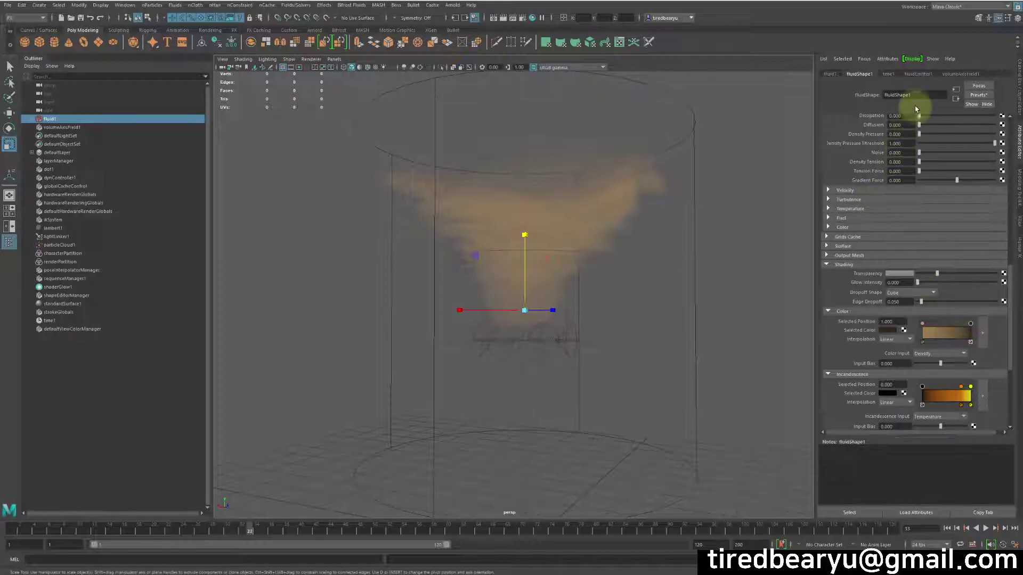
Step: Raise the fluid emitter's Rate (Percent) to 500 in its basic emitter attributes
{"action": "left_click", "coordinate": [912, 75]}
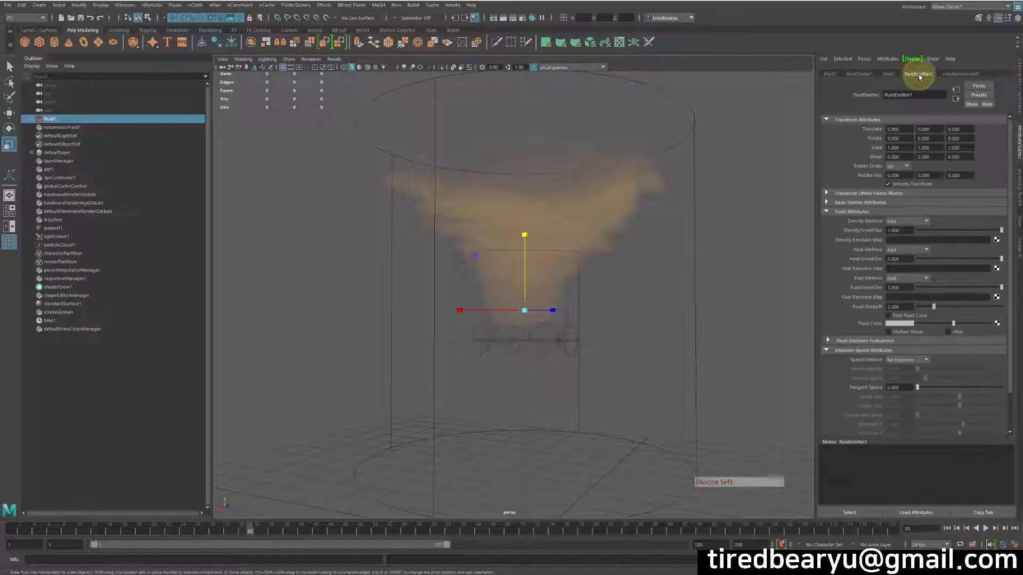
{"action": "left_click", "coordinate": [849, 203]}
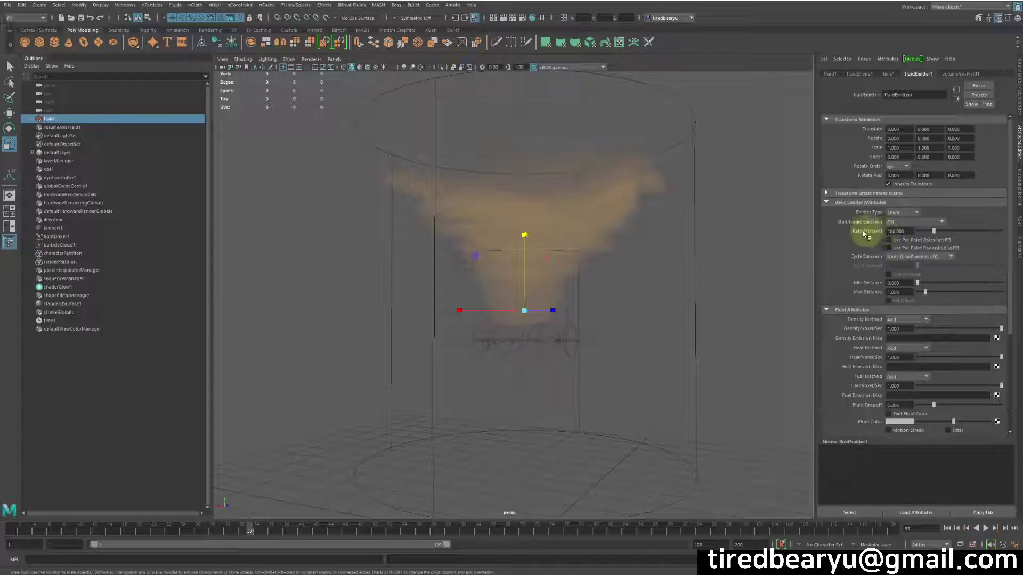
{"action": "left_click_drag", "start_coordinate": [954, 233], "coordinate": [1002, 232]}
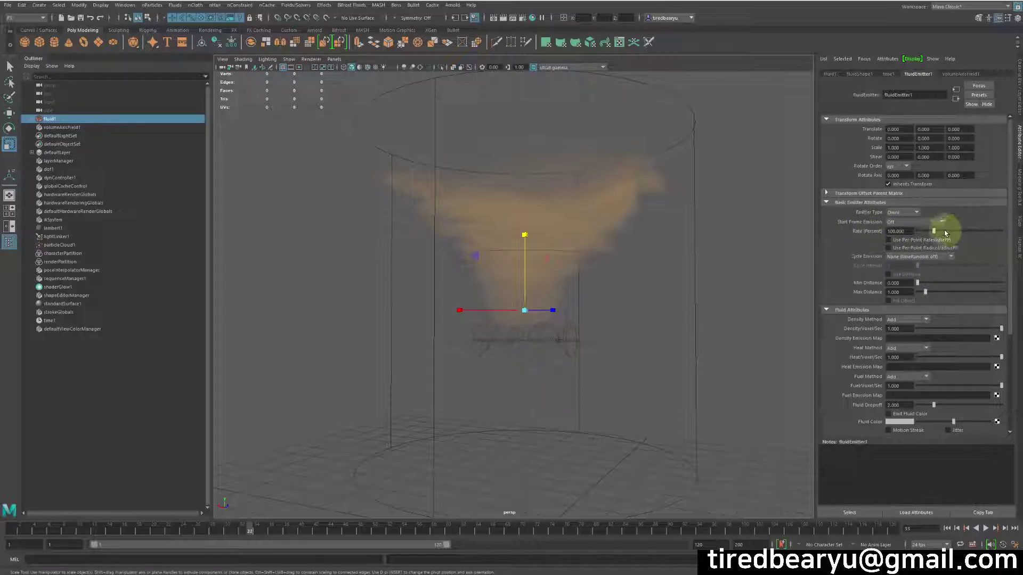
{"action": "left_click_drag", "start_coordinate": [730, 270], "coordinate": [728, 263], "text": "alt"}
{"action": "right_click_drag", "start_coordinate": [729, 263], "coordinate": [815, 238], "text": "alt"}
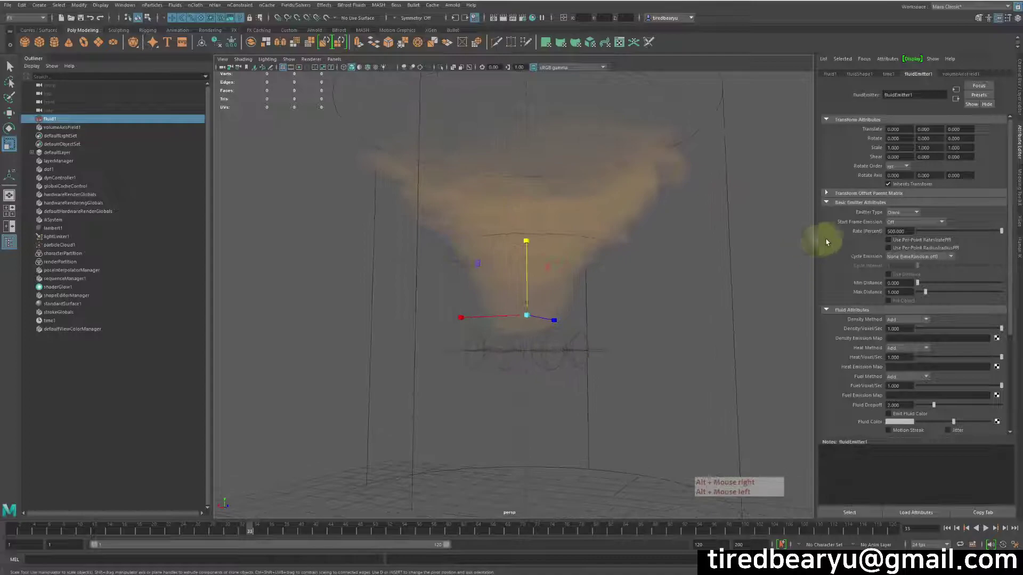
Step: Replay the smoke simulation from the first frame, inspect its denser funnel and stop playback at frame 28
{"action": "left_click", "coordinate": [947, 529]}
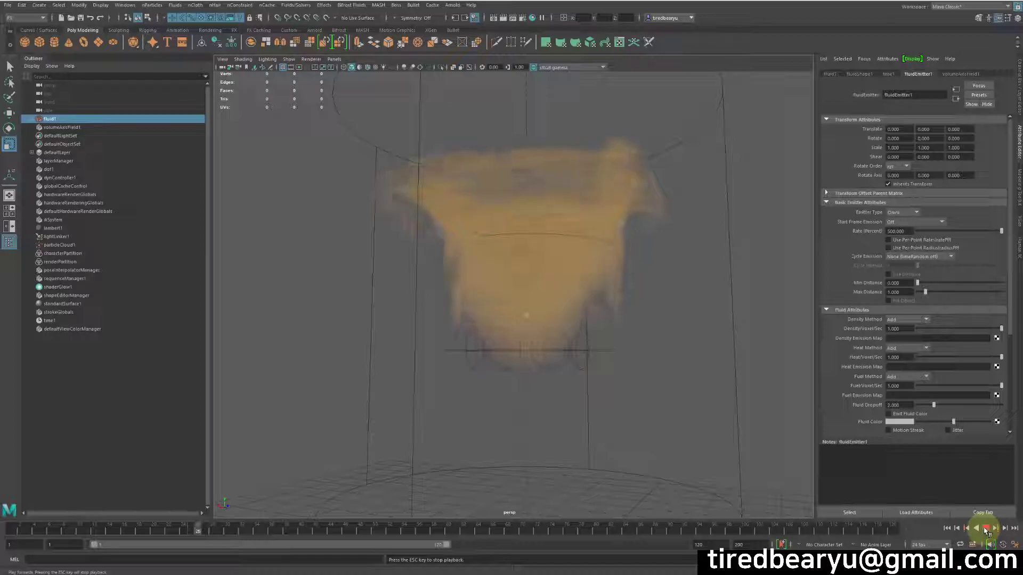
{"action": "left_click_drag", "start_coordinate": [733, 347], "coordinate": [722, 299], "text": "alt"}
{"action": "key", "text": "Escape"}
{"action": "key", "text": "r"}
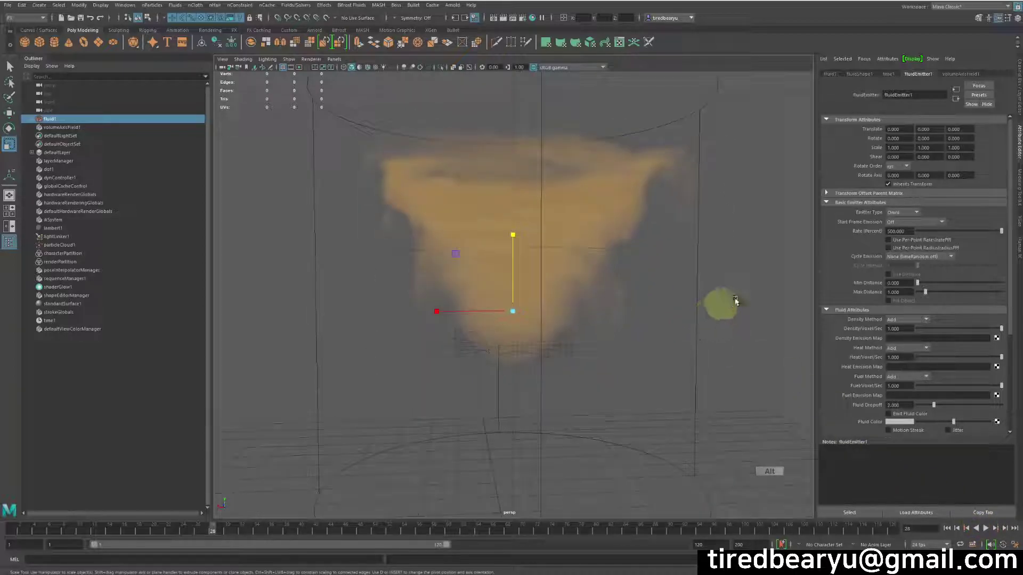
Step: Set the fluid color's Input Bias to about 0.395 and move the dark brown ramp marker to position about 0.557
{"action": "left_click", "coordinate": [858, 75]}
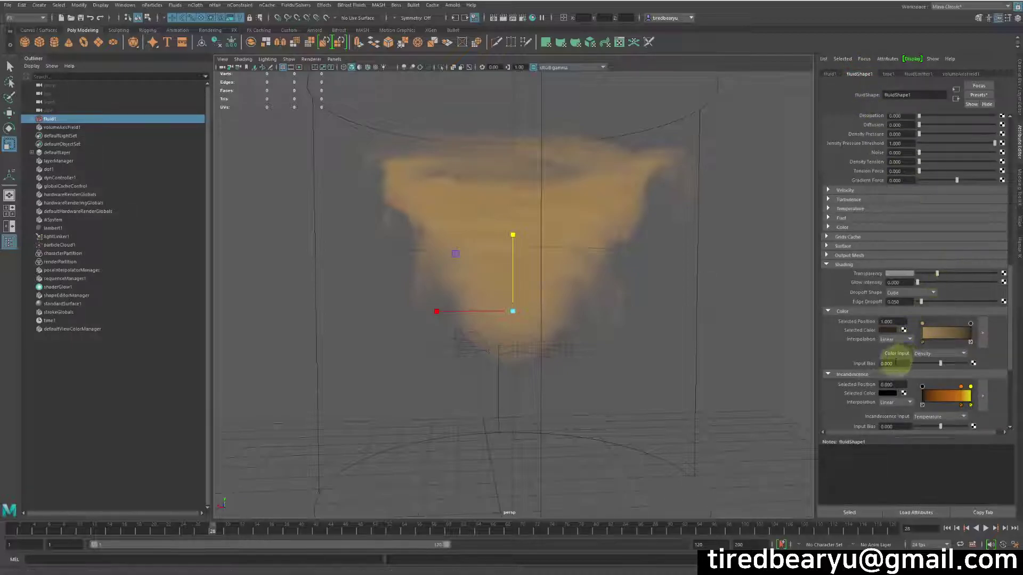
{"action": "mouse_move", "coordinate": [941, 364]}
{"action": "left_mouse_down"}
{"action": "mouse_move", "coordinate": [951, 364]}
{"action": "mouse_move", "coordinate": [915, 368]}
{"action": "mouse_move", "coordinate": [958, 373]}
{"action": "mouse_move", "coordinate": [951, 379]}
{"action": "left_mouse_up"}
{"action": "left_click_drag", "start_coordinate": [972, 326], "coordinate": [948, 329]}
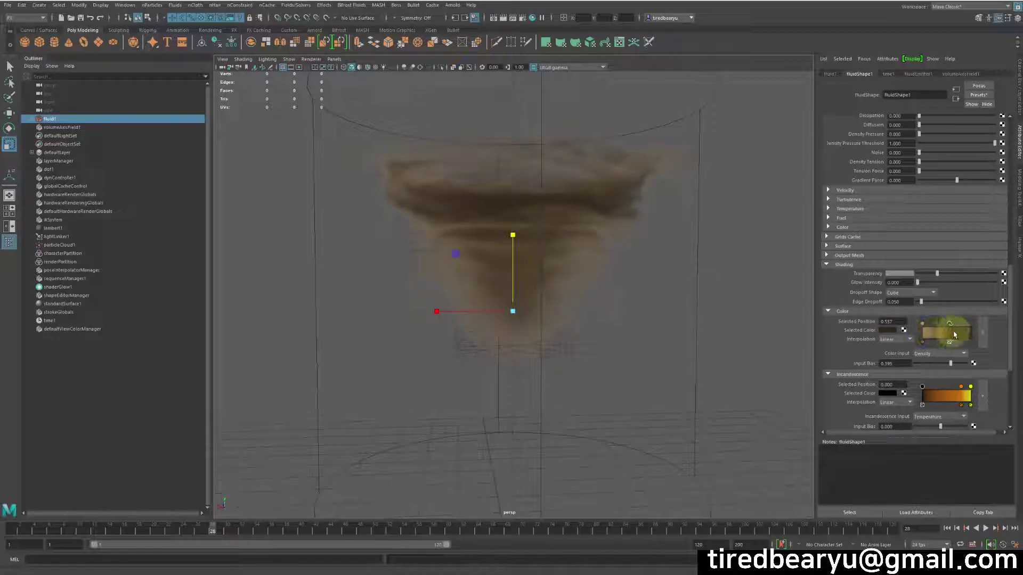
Step: Move the tan marker of the fluid's color ramp to position 1.000 so dense smoke uses tan
{"action": "mouse_move", "coordinate": [926, 326]}
{"action": "left_mouse_down"}
{"action": "mouse_move", "coordinate": [950, 324]}
{"action": "mouse_move", "coordinate": [912, 323]}
{"action": "mouse_move", "coordinate": [972, 327]}
{"action": "left_mouse_up"}
{"action": "left_click", "coordinate": [959, 328]}
{"action": "left_click", "coordinate": [932, 327]}
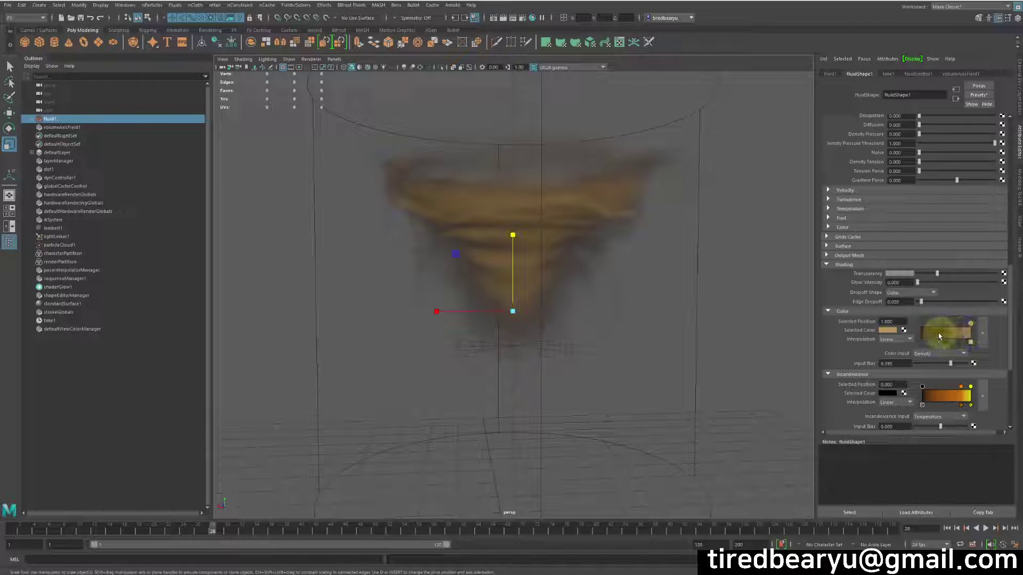
Step: Add alternating tan and dark brown markers in the upper half of the fluid's color ramp, with tan at about 0.661
{"action": "left_click", "coordinate": [954, 336]}
{"action": "left_click", "coordinate": [961, 335]}
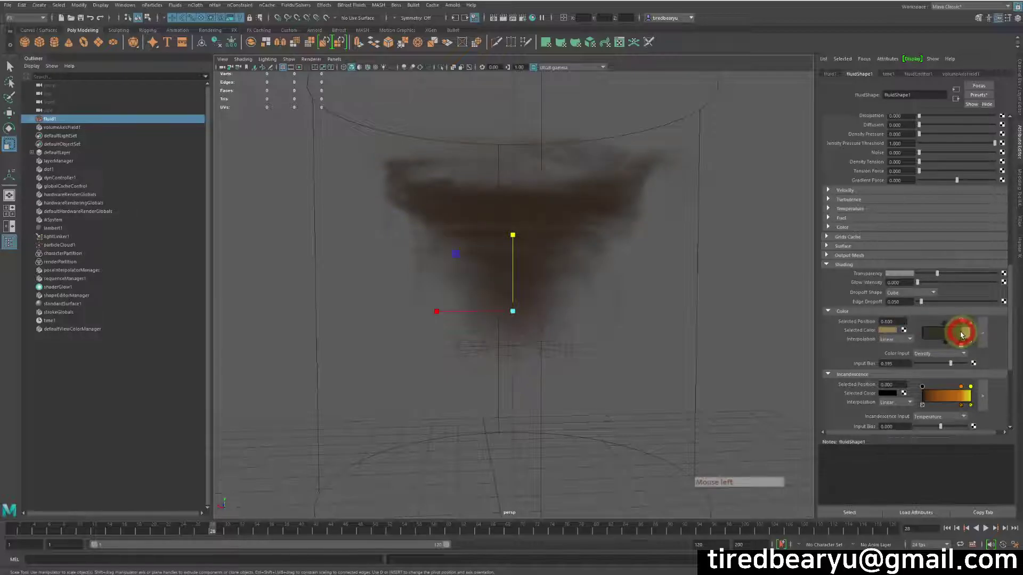
{"action": "left_click_drag", "start_coordinate": [961, 334], "coordinate": [955, 336]}
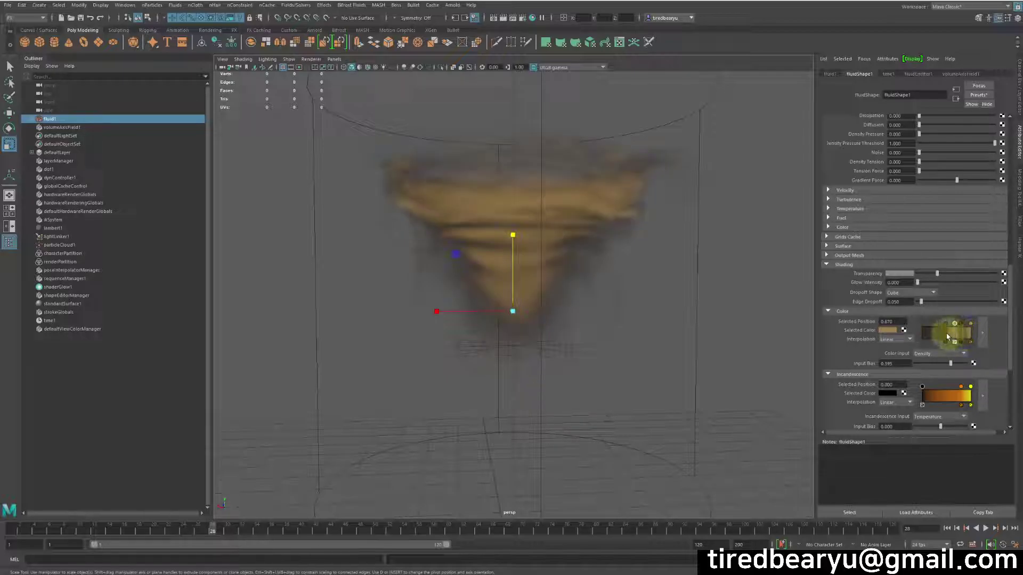
{"action": "left_click", "coordinate": [967, 334]}
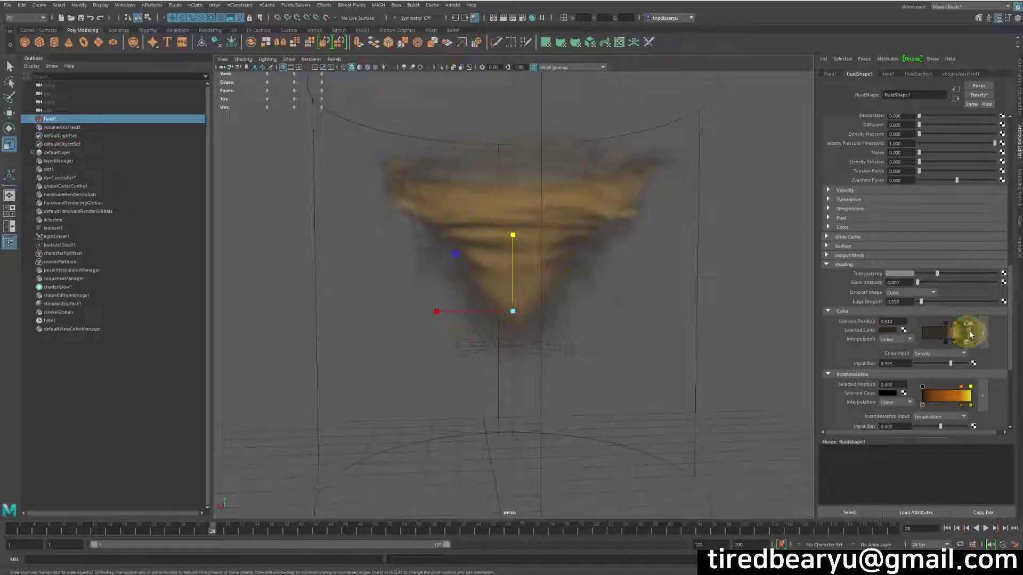
{"action": "left_click", "coordinate": [963, 334]}
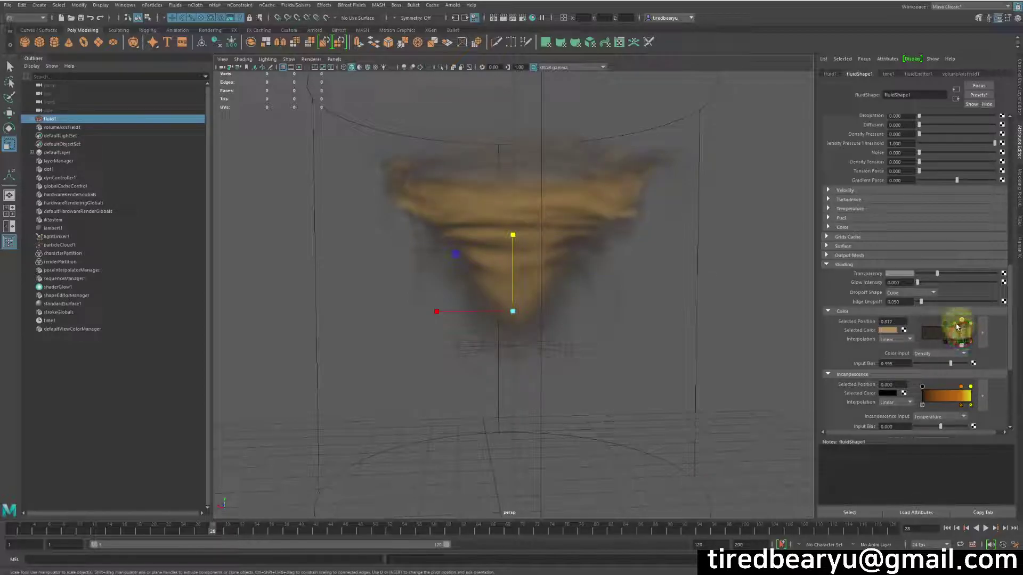
{"action": "left_click", "coordinate": [955, 334]}
{"action": "left_click_drag", "start_coordinate": [720, 303], "coordinate": [746, 308], "text": "alt"}
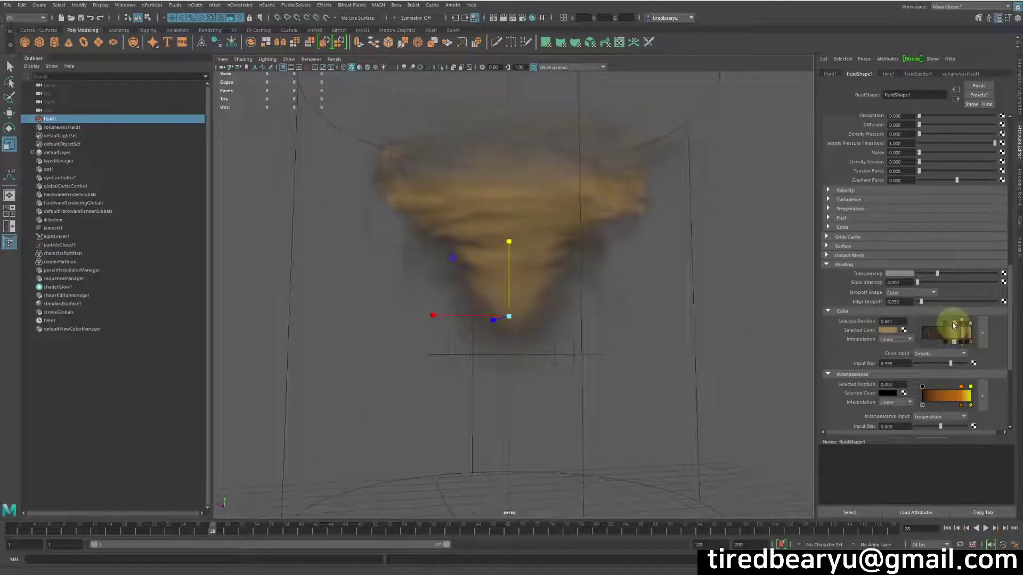
{"action": "left_click_drag", "start_coordinate": [678, 312], "coordinate": [693, 311], "text": "alt"}
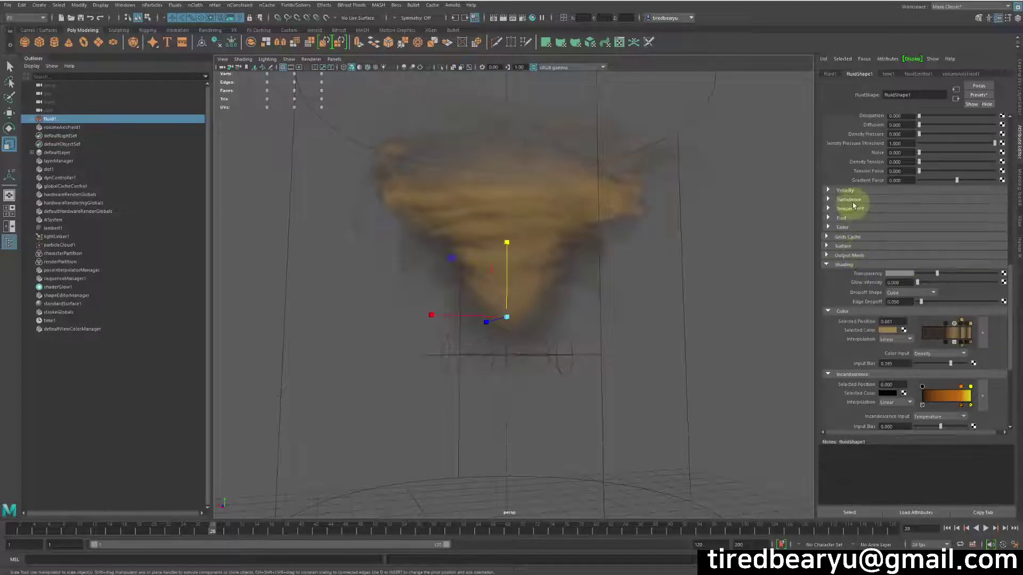
Step: Try the fluid's Density Scale at about 0.976 and set it back to 0.5
{"action": "scroll", "coordinate": [854, 192], "scroll_direction": "up", "scroll_amount": 5}
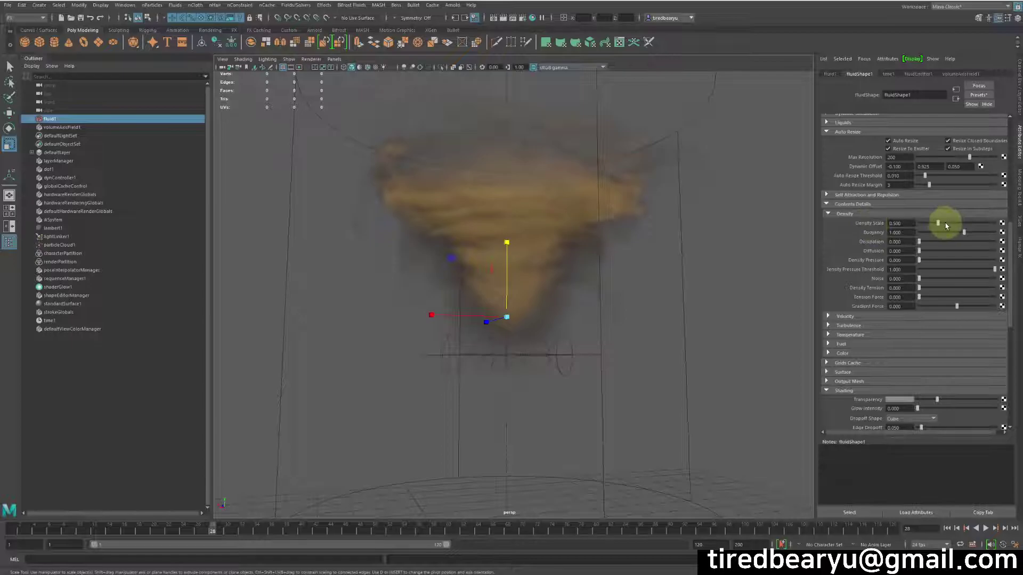
{"action": "mouse_move", "coordinate": [951, 226]}
{"action": "left_mouse_down"}
{"action": "mouse_move", "coordinate": [1015, 224]}
{"action": "mouse_move", "coordinate": [956, 224]}
{"action": "left_mouse_up"}
{"action": "mouse_move", "coordinate": [680, 257]}
{"action": "left_mouse_down", "text": "alt"}
{"action": "mouse_move", "coordinate": [667, 250]}
{"action": "mouse_move", "coordinate": [676, 247]}
{"action": "left_mouse_up", "text": "alt"}
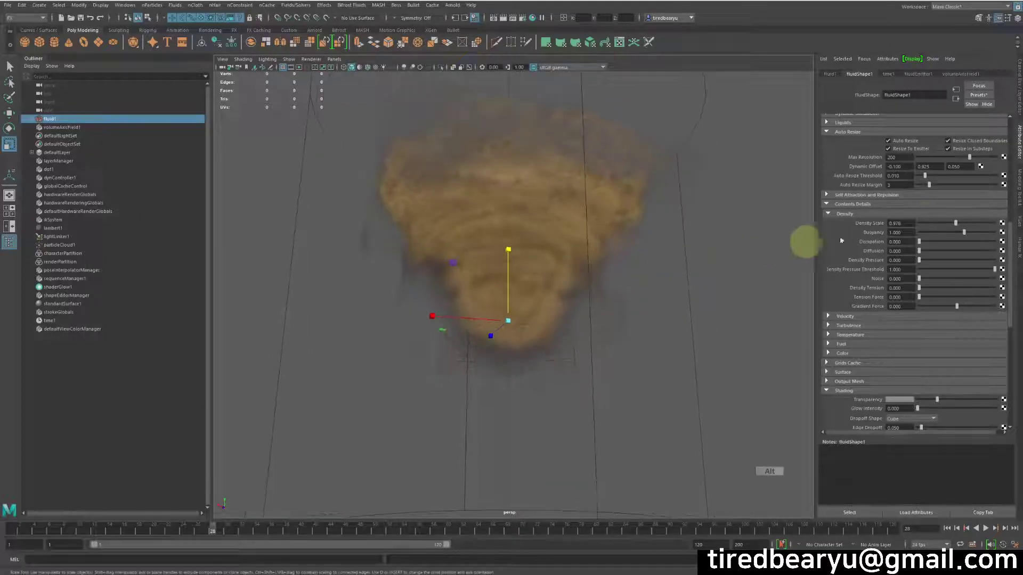
{"action": "left_click", "coordinate": [866, 222]}
{"action": "type", "text": ".5"}
{"action": "key", "text": "Return"}
Step: Lower the fluid shading's Transparency slightly and play the simulation onward to check the smoke
{"action": "left_click_drag", "start_coordinate": [695, 230], "coordinate": [730, 272], "text": "alt"}
{"action": "right_click_drag", "start_coordinate": [729, 272], "coordinate": [669, 251], "text": "alt"}
{"action": "left_click_drag", "start_coordinate": [660, 274], "coordinate": [765, 316], "text": "alt"}
{"action": "scroll", "coordinate": [951, 315], "scroll_direction": "down", "scroll_amount": 5}
{"action": "mouse_move", "coordinate": [937, 273]}
{"action": "left_mouse_down"}
{"action": "mouse_move", "coordinate": [922, 272]}
{"action": "mouse_move", "coordinate": [937, 273]}
{"action": "left_mouse_up"}
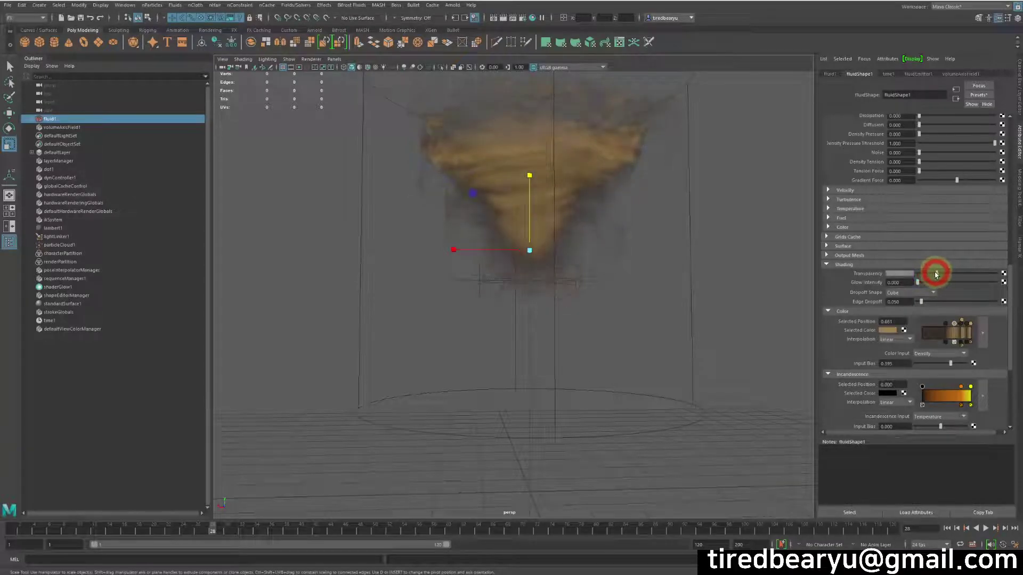
{"action": "left_click_drag", "start_coordinate": [714, 286], "coordinate": [738, 276], "text": "alt"}
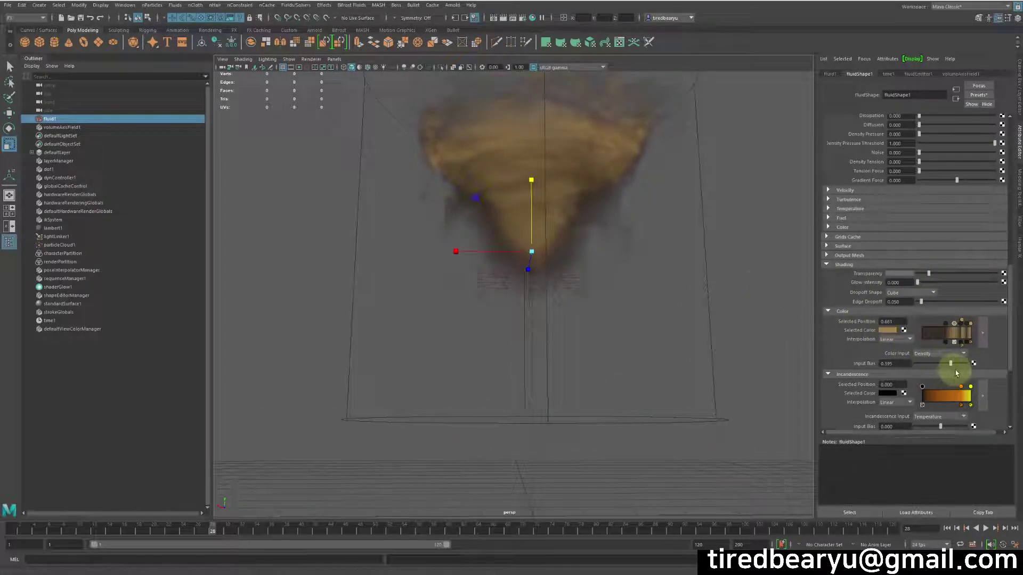
{"action": "middle_click_drag", "start_coordinate": [548, 229], "coordinate": [607, 285], "text": "alt"}
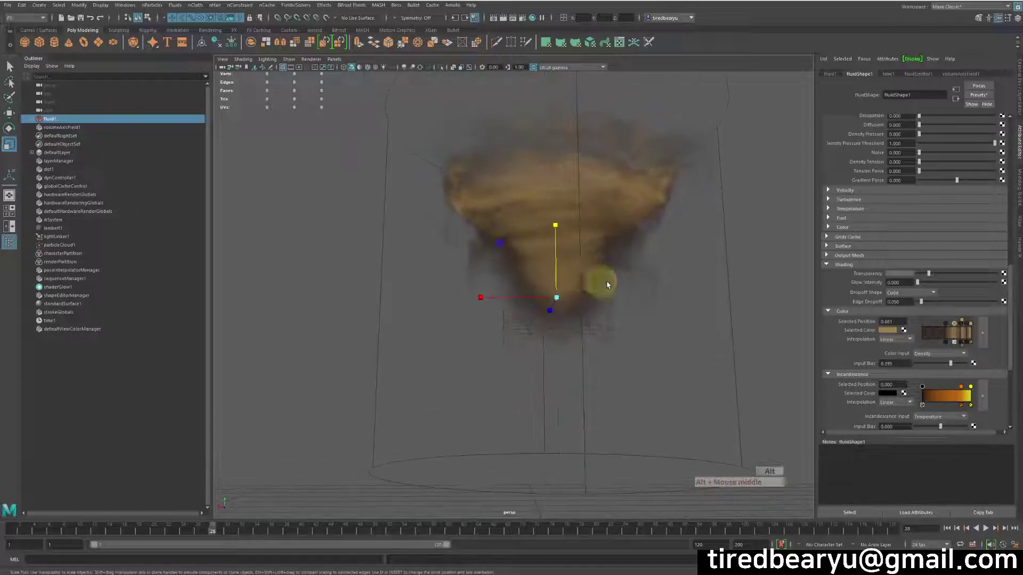
{"action": "left_click", "coordinate": [986, 528]}
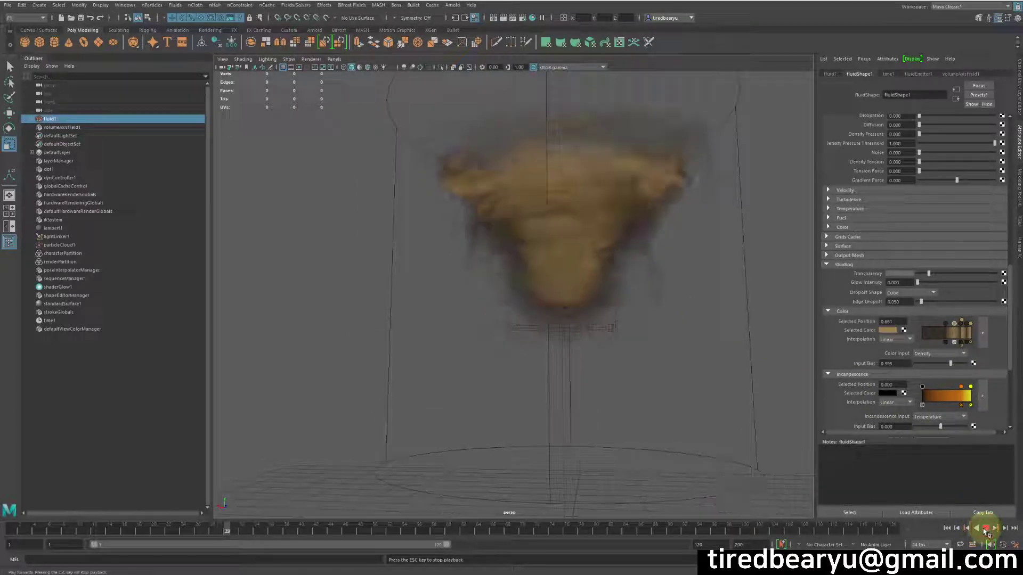
{"action": "left_click", "coordinate": [985, 528]}
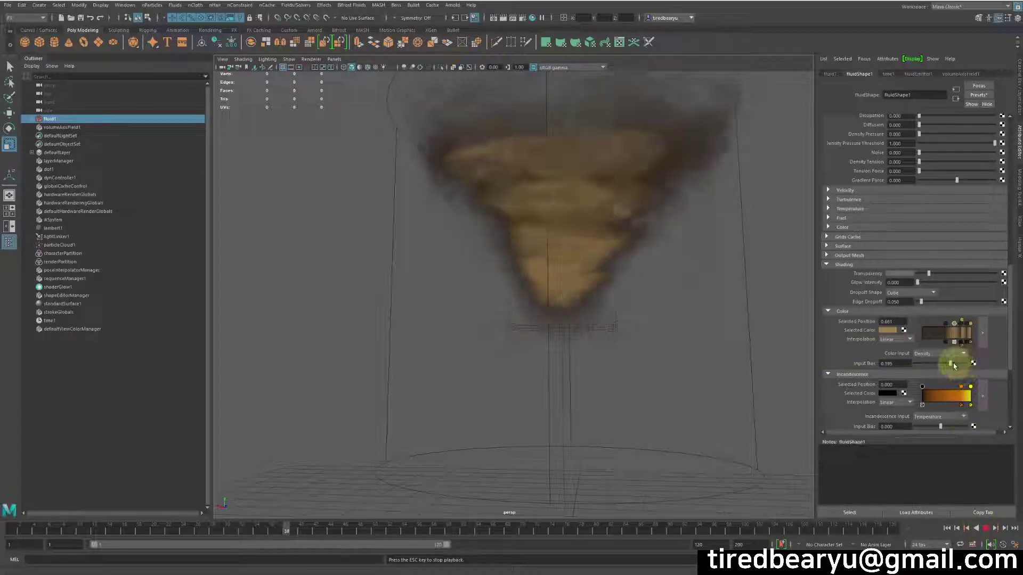
Step: Reduce the fluid color's Input Bias to about 0.345 and move the lowest dark brown ramp marker to about 0.391
{"action": "left_click_drag", "start_coordinate": [955, 365], "coordinate": [949, 367]}
{"action": "left_click", "coordinate": [936, 325]}
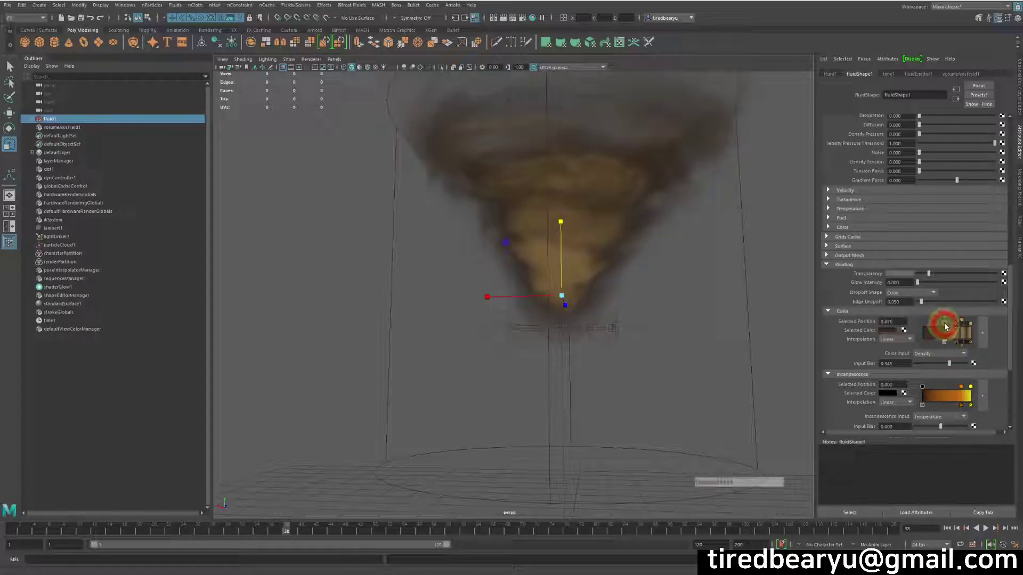
{"action": "left_click_drag", "start_coordinate": [942, 328], "coordinate": [942, 327]}
Step: Continue the simulation to frame 41 and examine the recolored tornado from farther away
{"action": "left_click", "coordinate": [985, 528]}
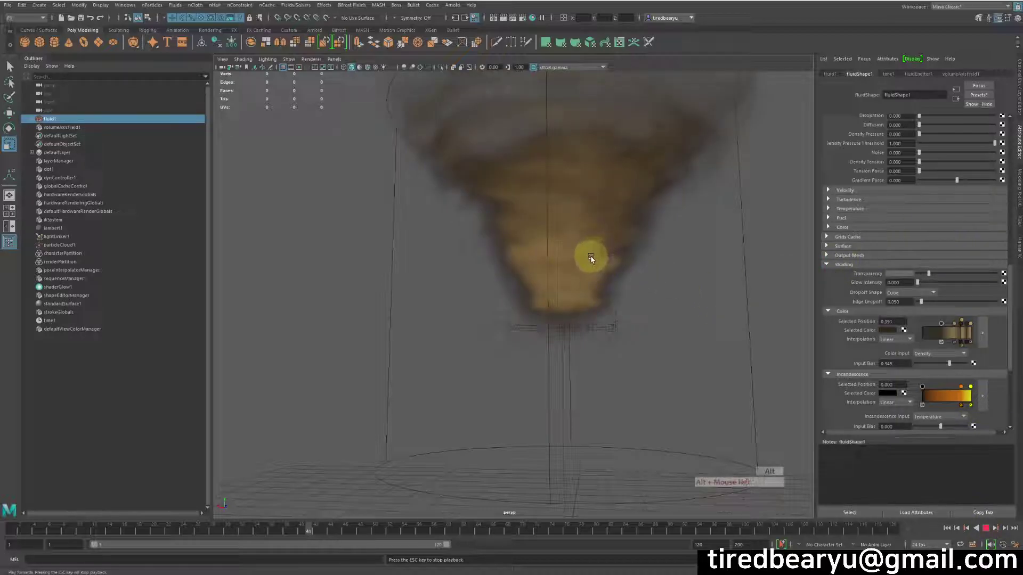
{"action": "right_click_drag", "start_coordinate": [593, 251], "coordinate": [744, 261], "text": "alt"}
{"action": "right_click_drag", "start_coordinate": [682, 293], "coordinate": [719, 281], "text": "alt"}
Step: Try a Simulation Rate Scale of 0.1 in the fluid's dynamic simulation settings
{"action": "scroll", "coordinate": [911, 288], "scroll_direction": "up", "scroll_amount": 3}
{"action": "scroll", "coordinate": [915, 293], "scroll_direction": "down", "scroll_amount": 10}
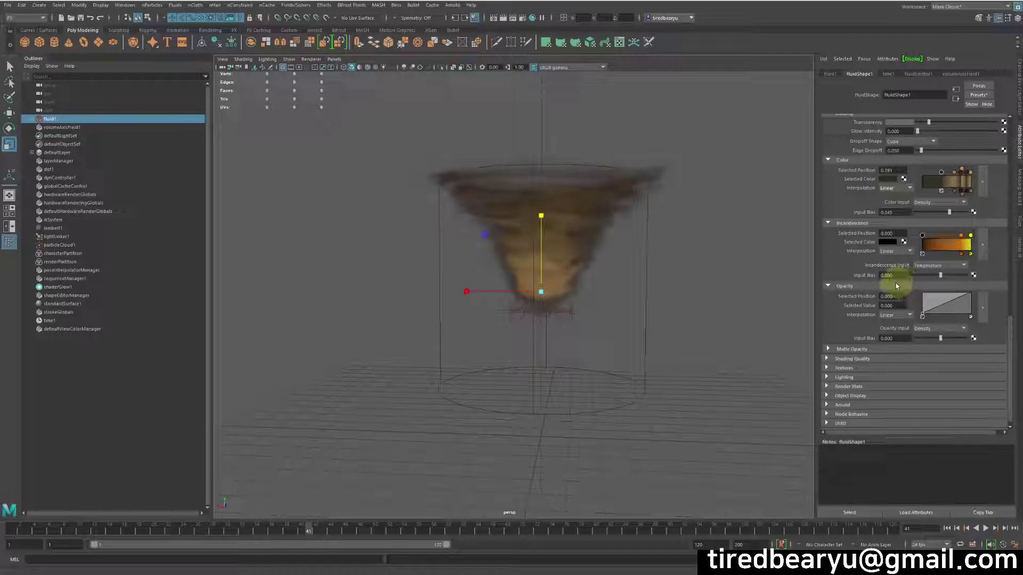
{"action": "scroll", "coordinate": [905, 296], "scroll_direction": "up", "scroll_amount": 5}
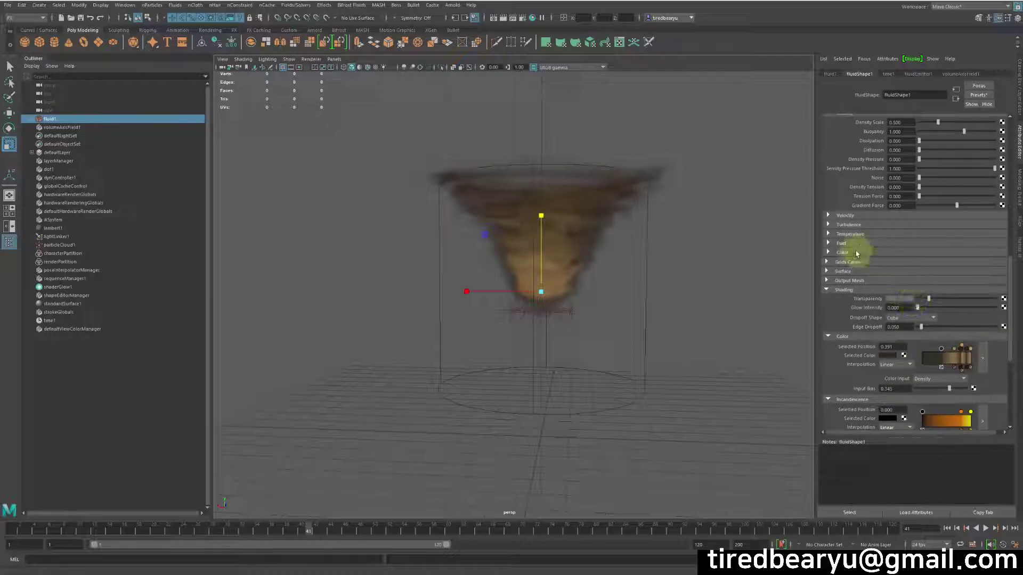
{"action": "scroll", "coordinate": [876, 277], "scroll_direction": "up", "scroll_amount": 5}
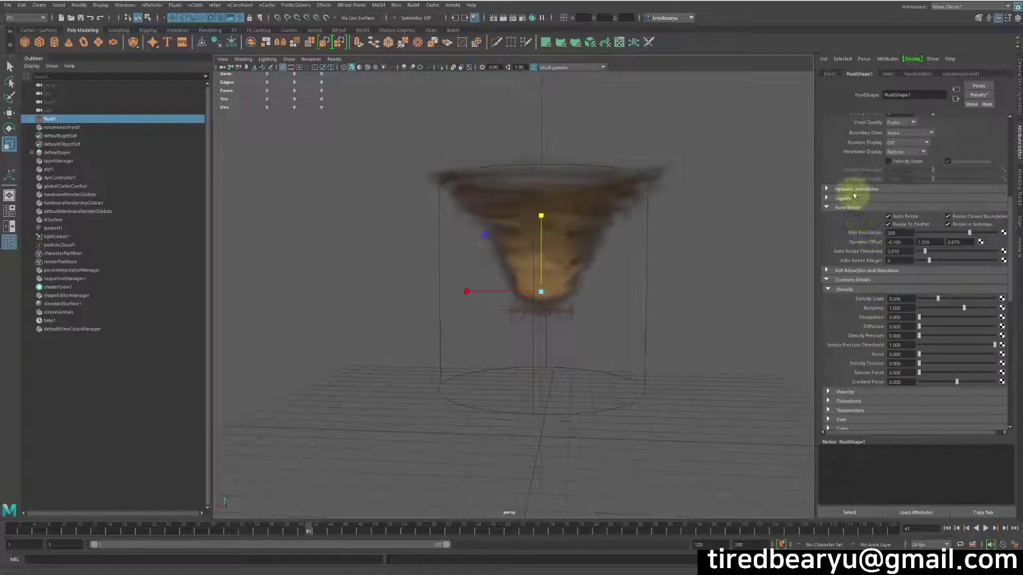
{"action": "left_click", "coordinate": [856, 190]}
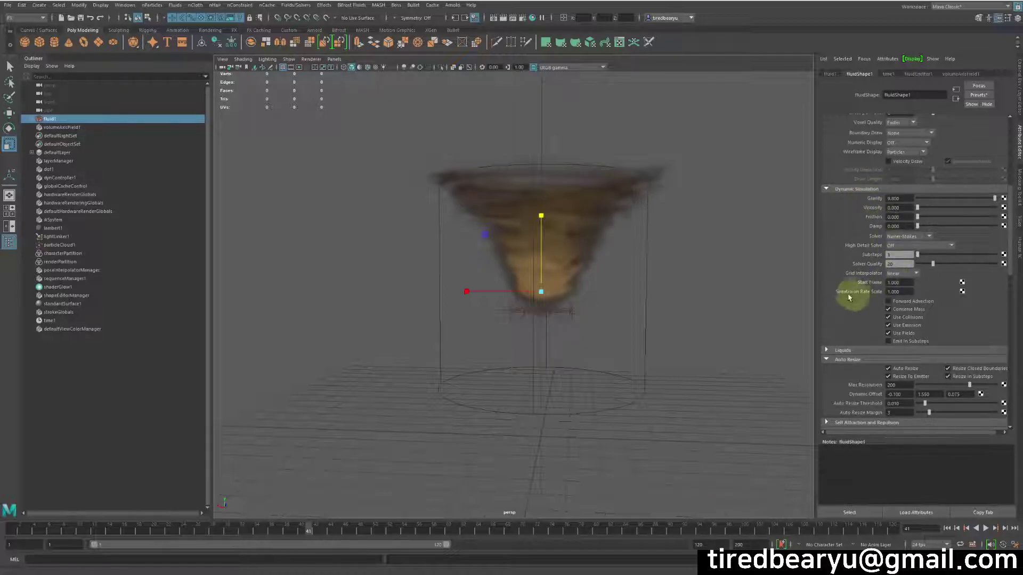
{"action": "double_click", "coordinate": [899, 291]}
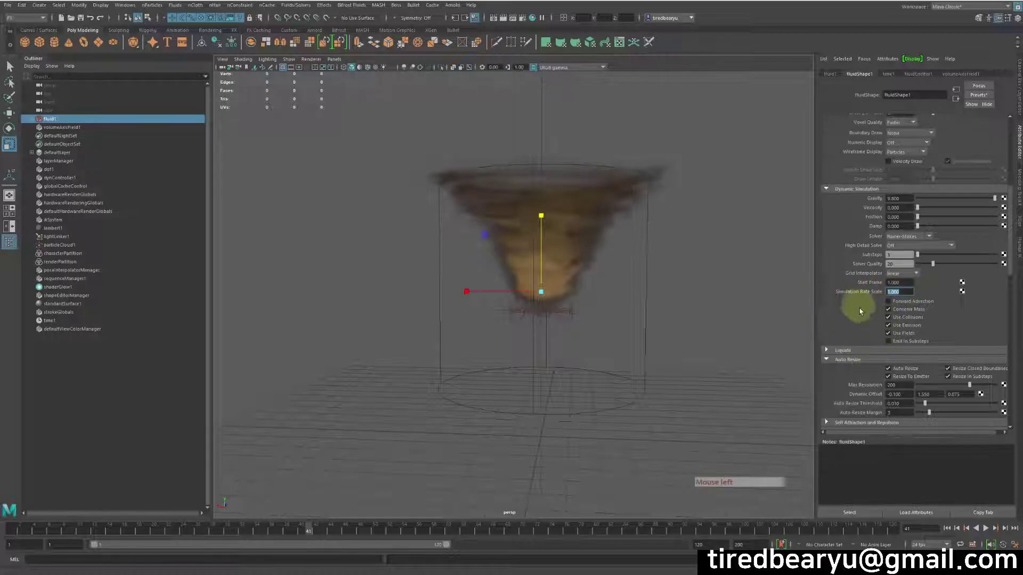
{"action": "type", "text": "0.1"}
{"action": "key", "text": "Return"}
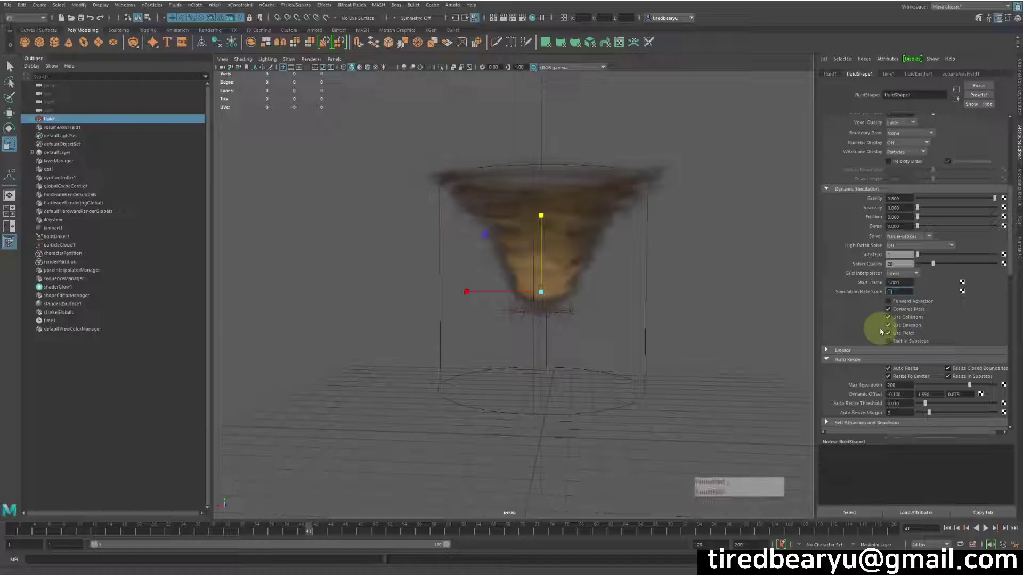
Step: Replay the simulation from the first frame to examine how the slowed smoke develops
{"action": "left_click", "coordinate": [946, 528]}
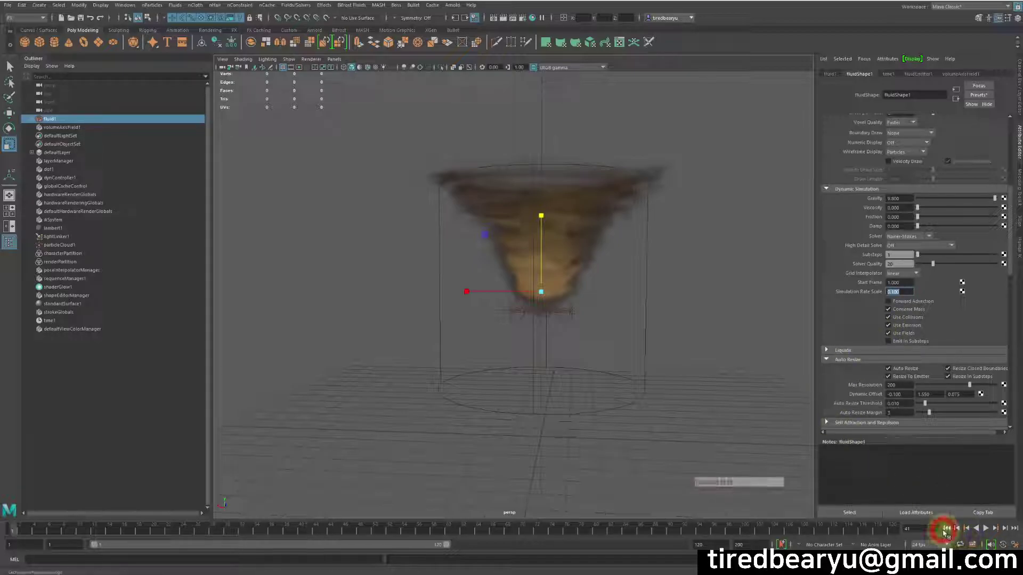
{"action": "left_click", "coordinate": [986, 528]}
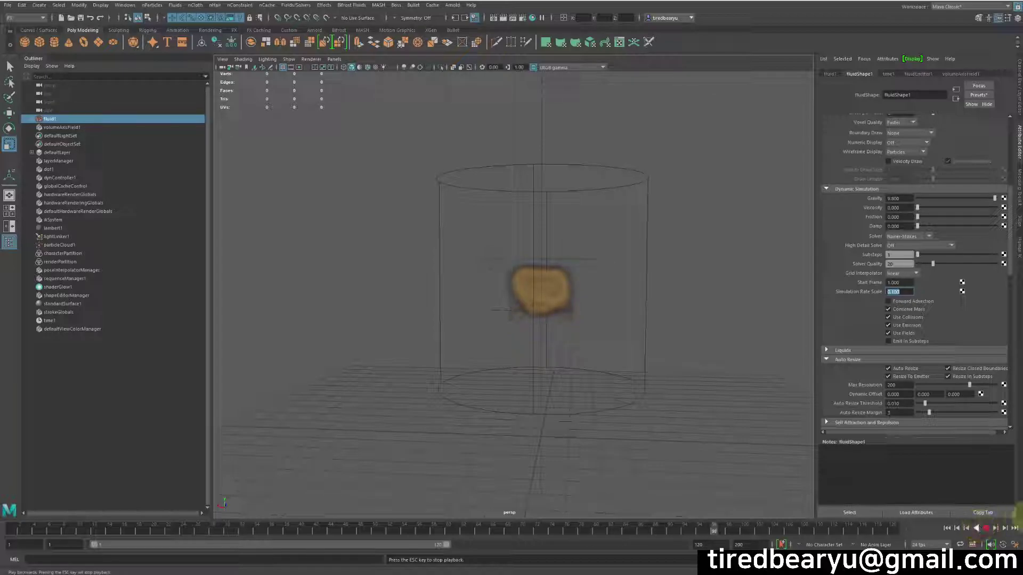
{"action": "left_click", "coordinate": [986, 528]}
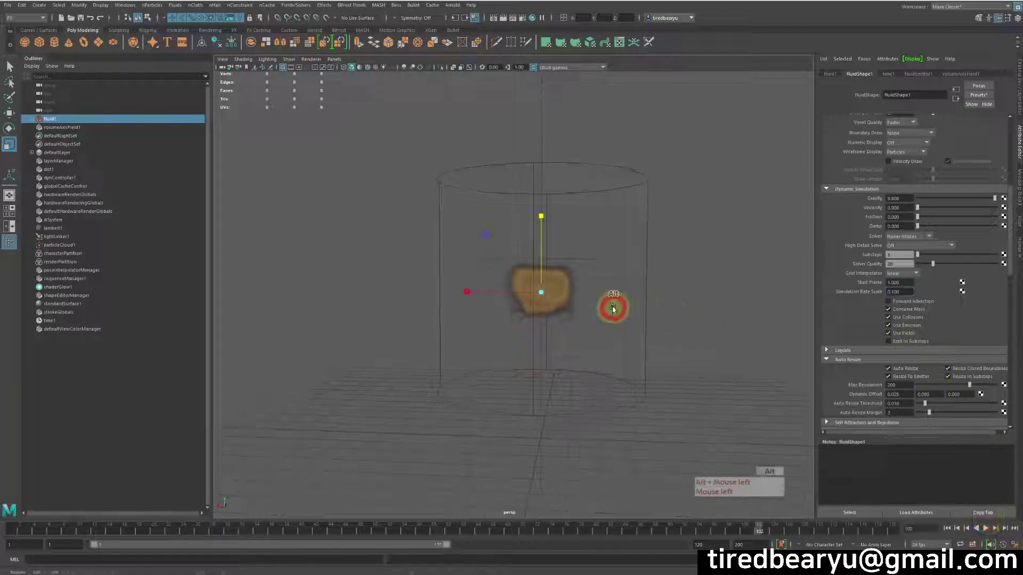
Step: Set the fluid's Simulation Rate Scale to 0.5 and replay the simulation
{"action": "right_click_drag", "start_coordinate": [609, 306], "coordinate": [742, 299], "text": "alt"}
{"action": "left_click", "coordinate": [893, 292]}
{"action": "type", "text": ".5"}
{"action": "key", "text": "Return"}
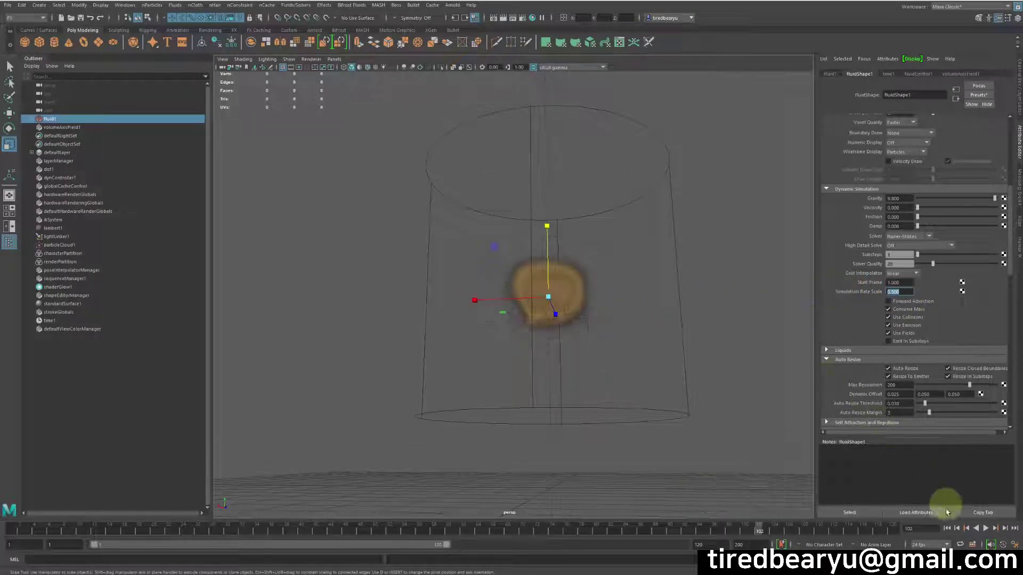
{"action": "left_click", "coordinate": [985, 528]}
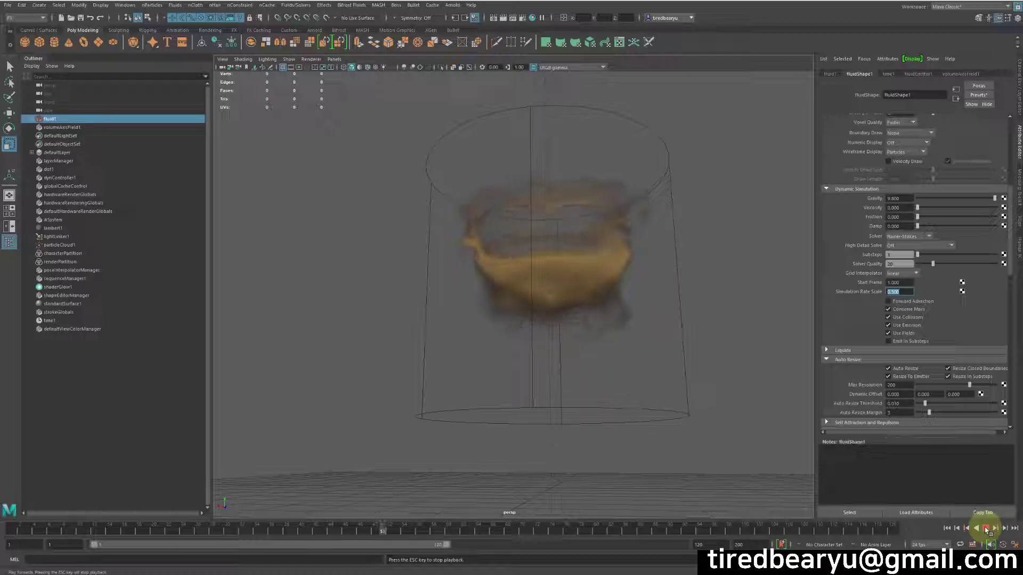
Step: Set the fluid's Simulation Rate Scale to 1 in its dynamic simulation settings
{"action": "left_click_drag", "start_coordinate": [653, 379], "coordinate": [673, 405], "text": "alt"}
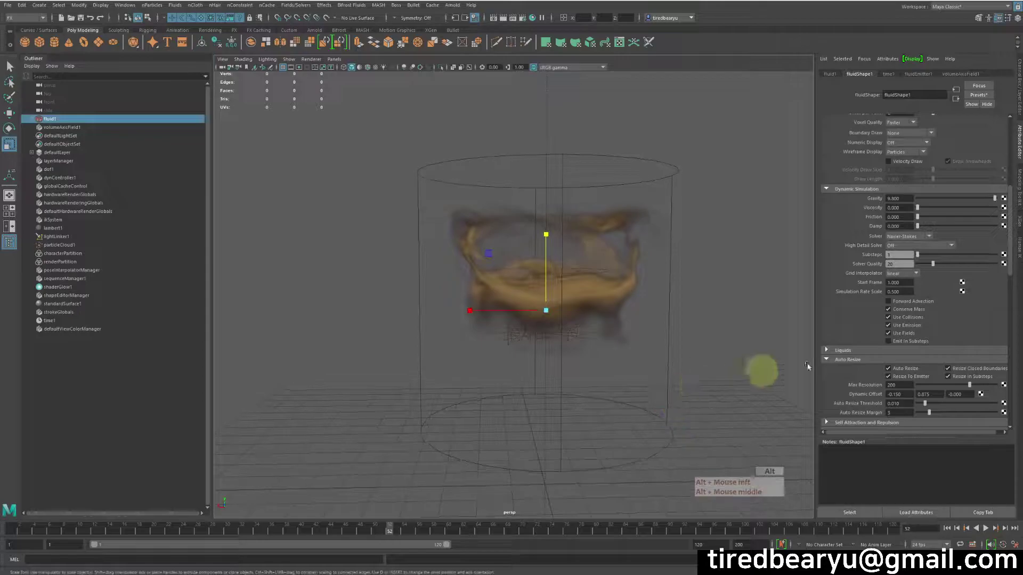
{"action": "left_click", "coordinate": [899, 292]}
{"action": "left_click_drag", "start_coordinate": [713, 365], "coordinate": [712, 358], "text": "alt"}
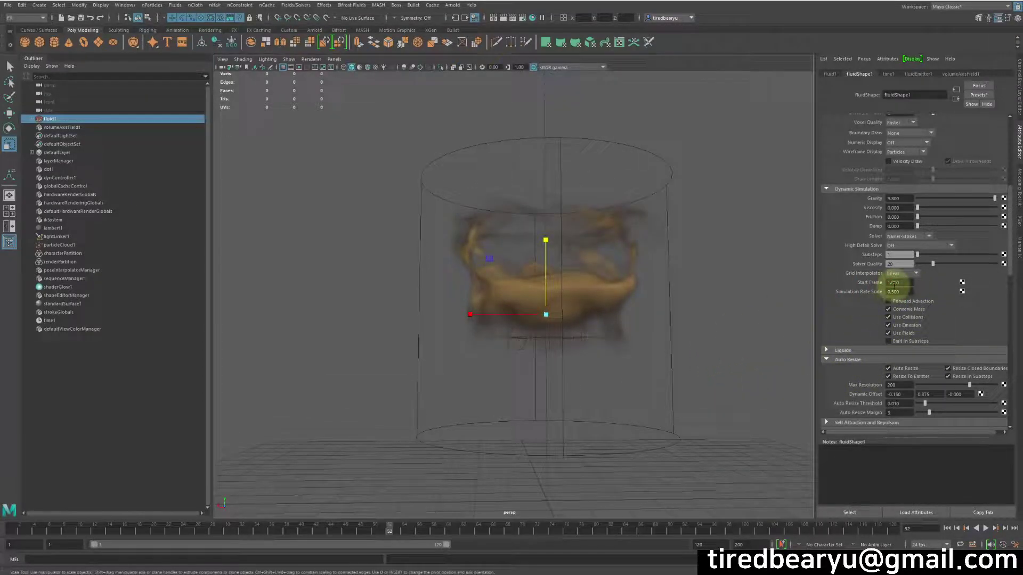
{"action": "left_click", "coordinate": [900, 291]}
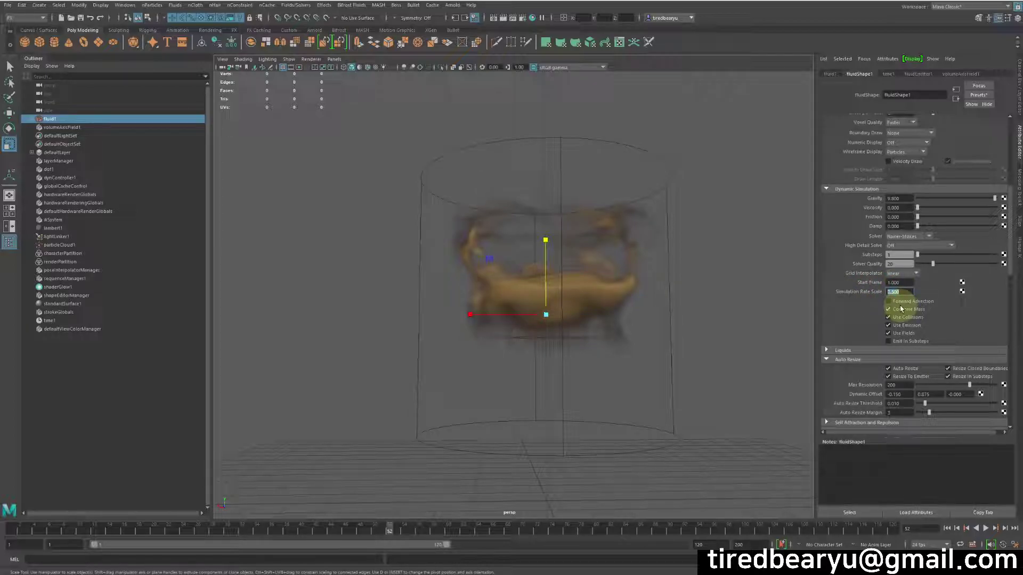
{"action": "type", "text": "1"}
{"action": "key", "text": "Return"}
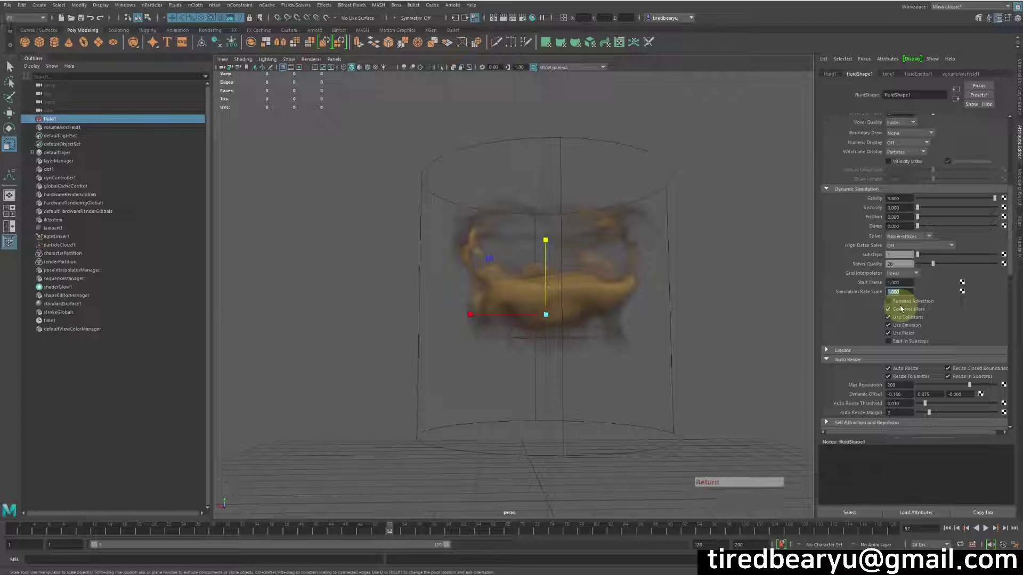
Step: Replay the simulation from the first frame to examine how the smoke develops at a rate scale of 1
{"action": "left_click", "coordinate": [976, 528]}
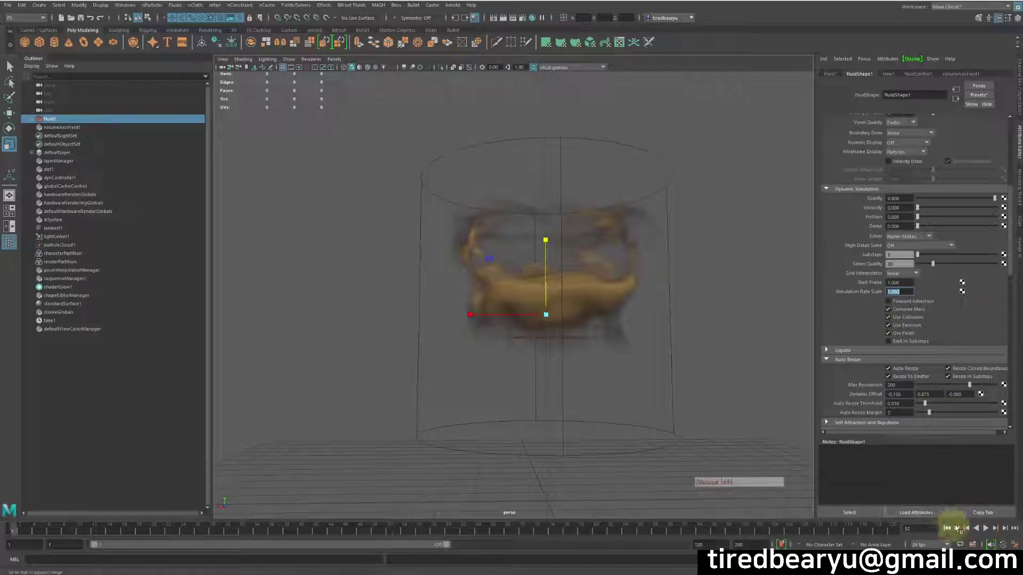
{"action": "left_click", "coordinate": [985, 528]}
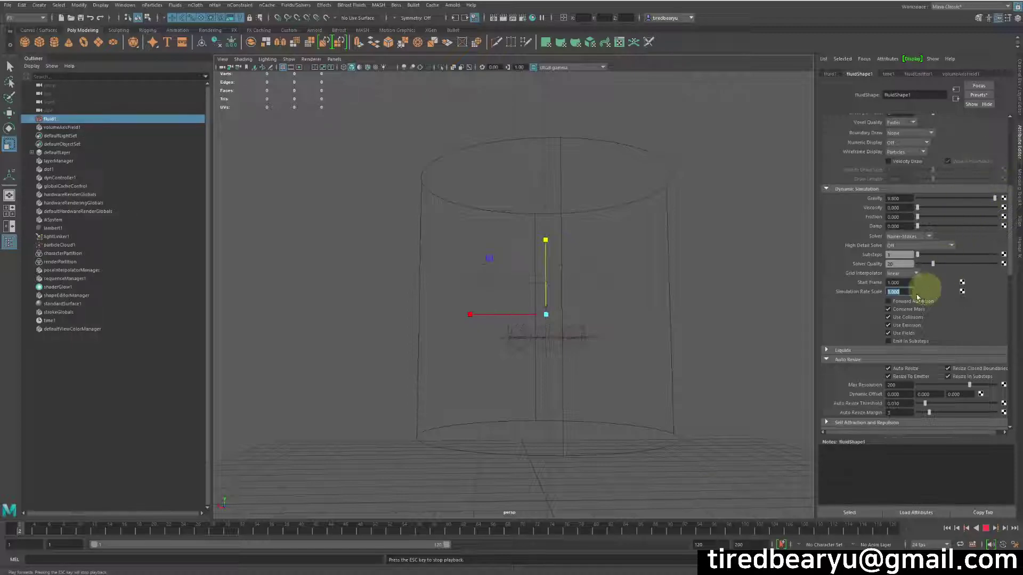
{"action": "left_click", "coordinate": [986, 528]}
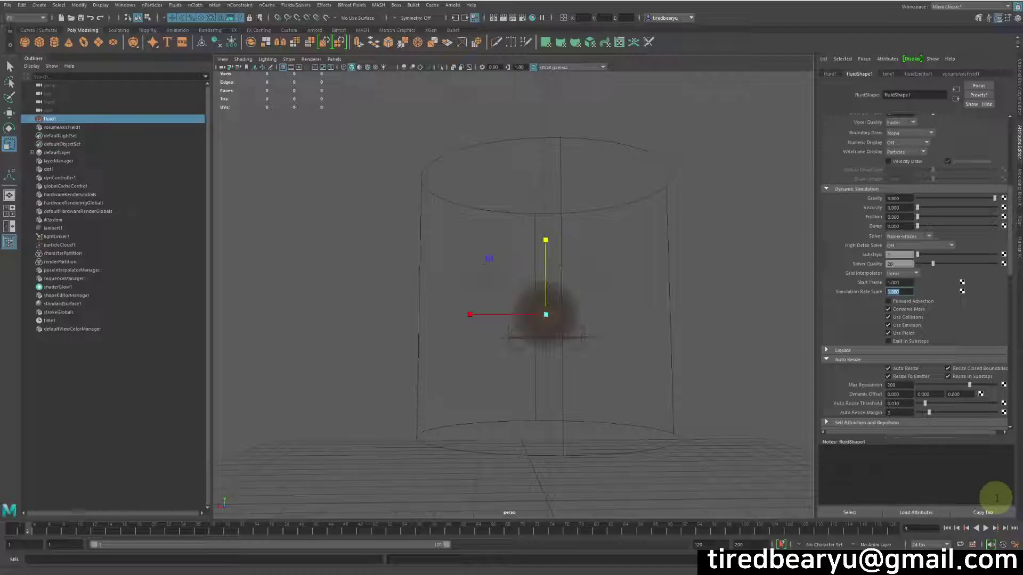
{"action": "left_click", "coordinate": [986, 528]}
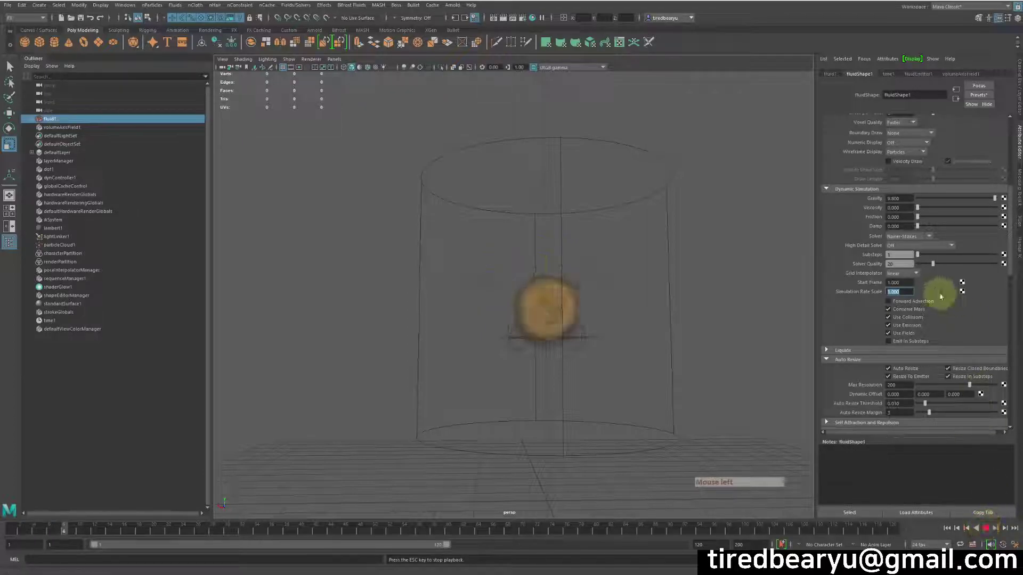